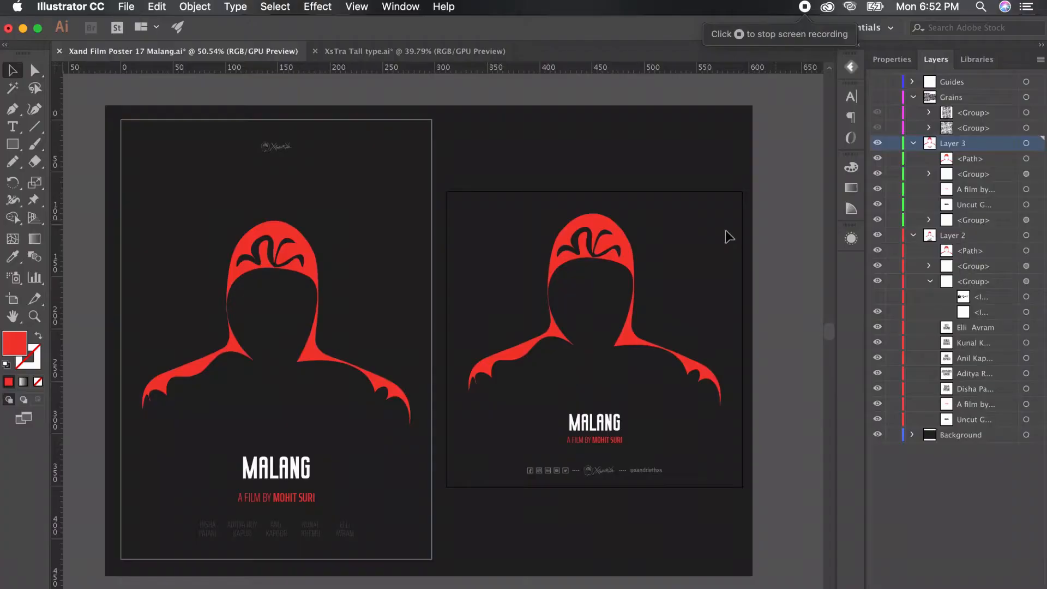
Select the white MALANG title group and paste a copy in place on Layer 2
scroll(561, 246, "down", 5)
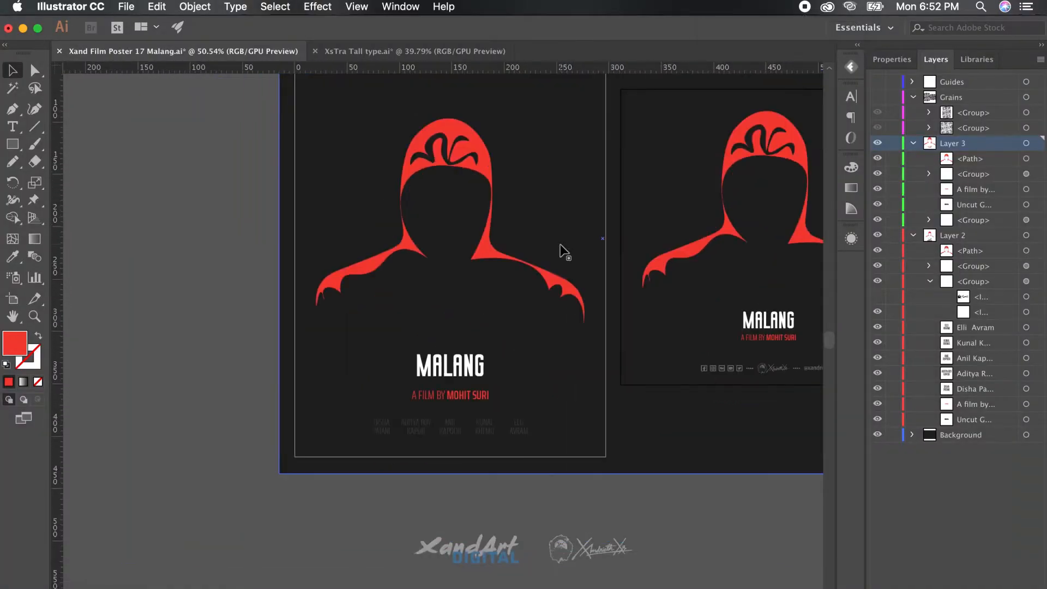
scroll(561, 245, "up", 5)
scroll(564, 251, "up", 3)
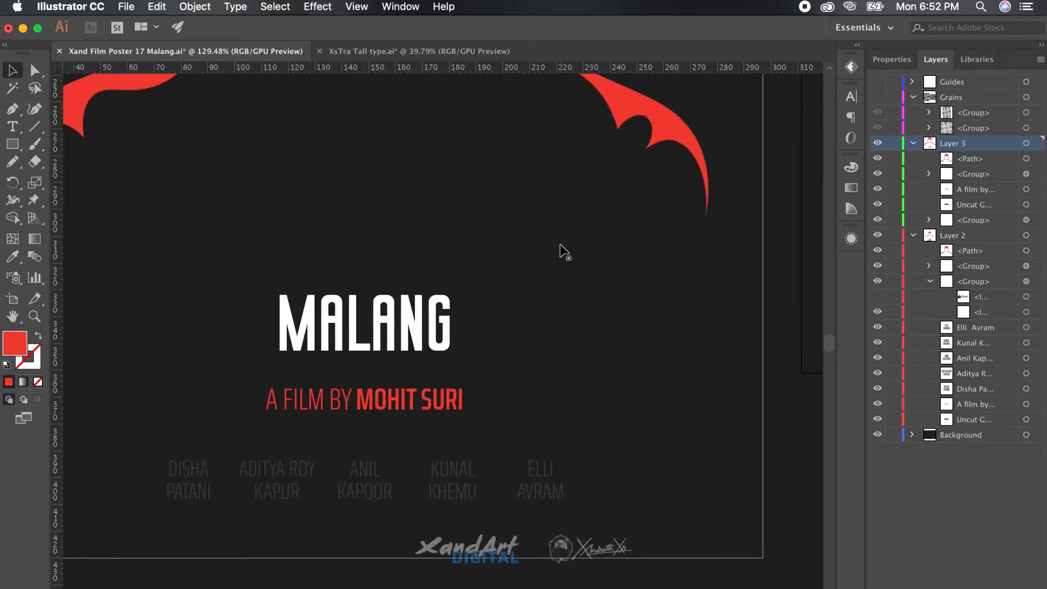
scroll(564, 251, "up", 2)
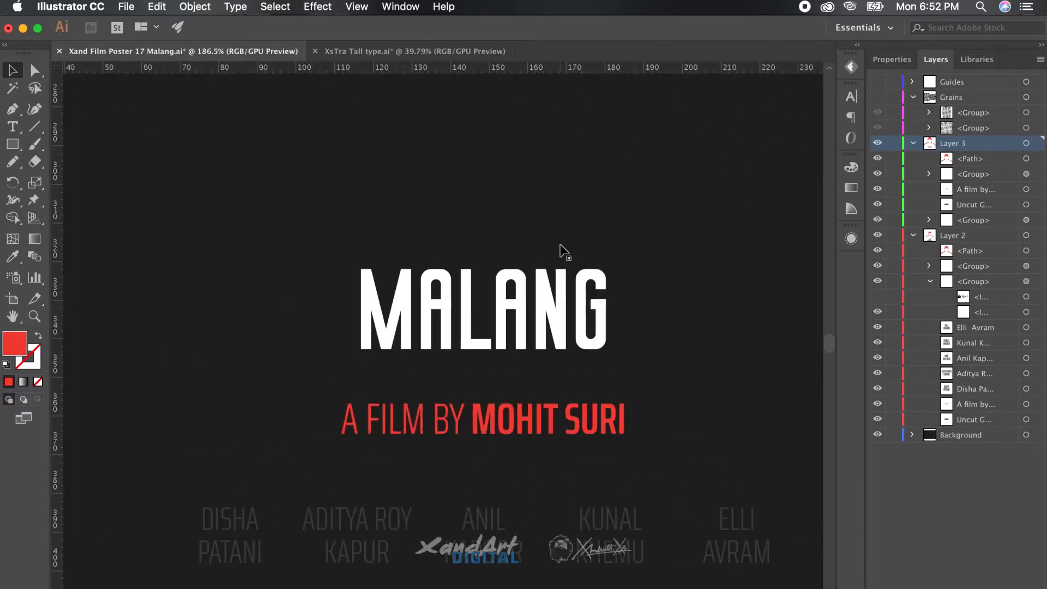
left_click(551, 312)
left_click(551, 314)
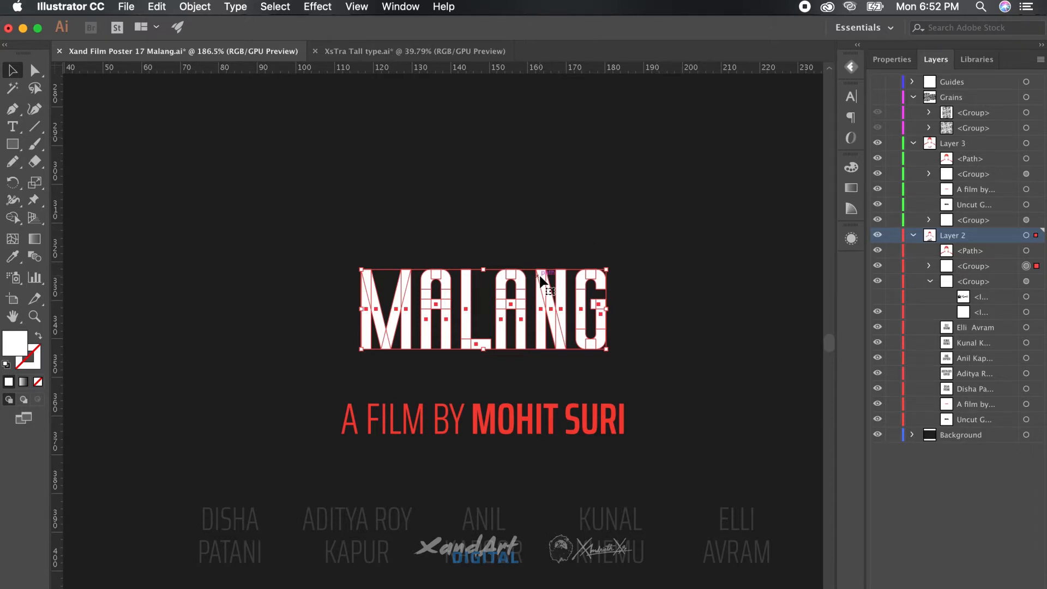
mouse_move(545, 294)
left_mouse_down()
mouse_move(555, 278)
mouse_move(528, 300)
left_mouse_up()
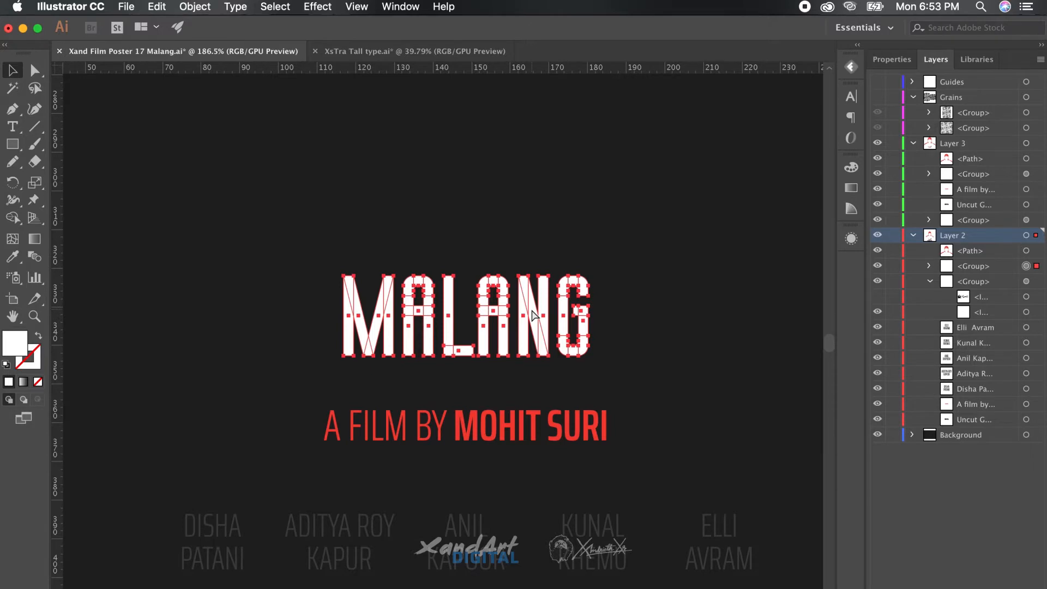
key("super+shift+v")
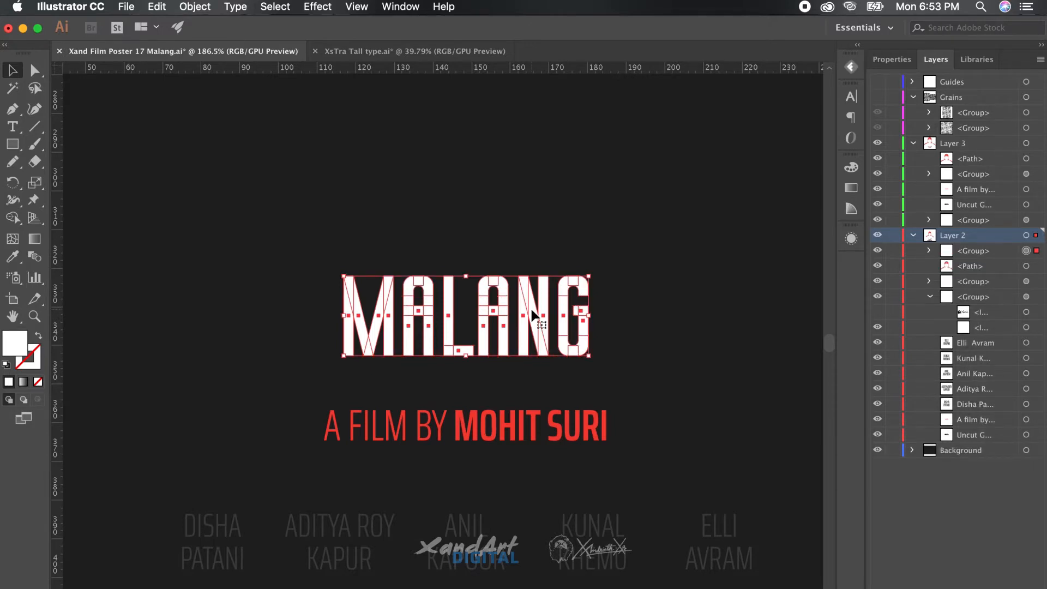
Zoom in on the title and reselect the duplicated MALANG group
scroll(530, 307, "up", 3)
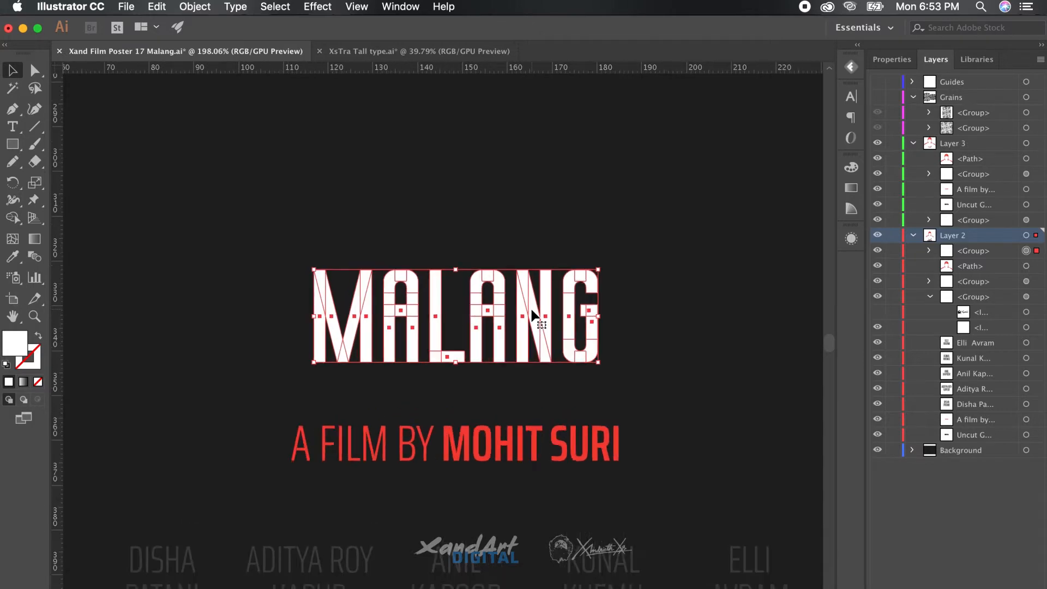
scroll(530, 307, "up", 1)
scroll(530, 306, "up", 1)
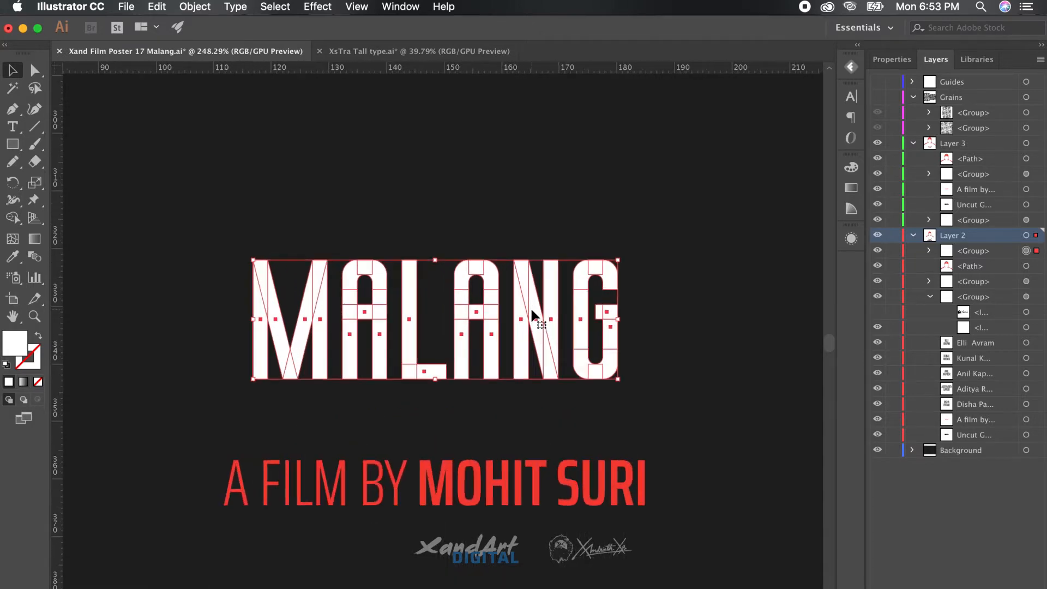
scroll(532, 310, "up", 1)
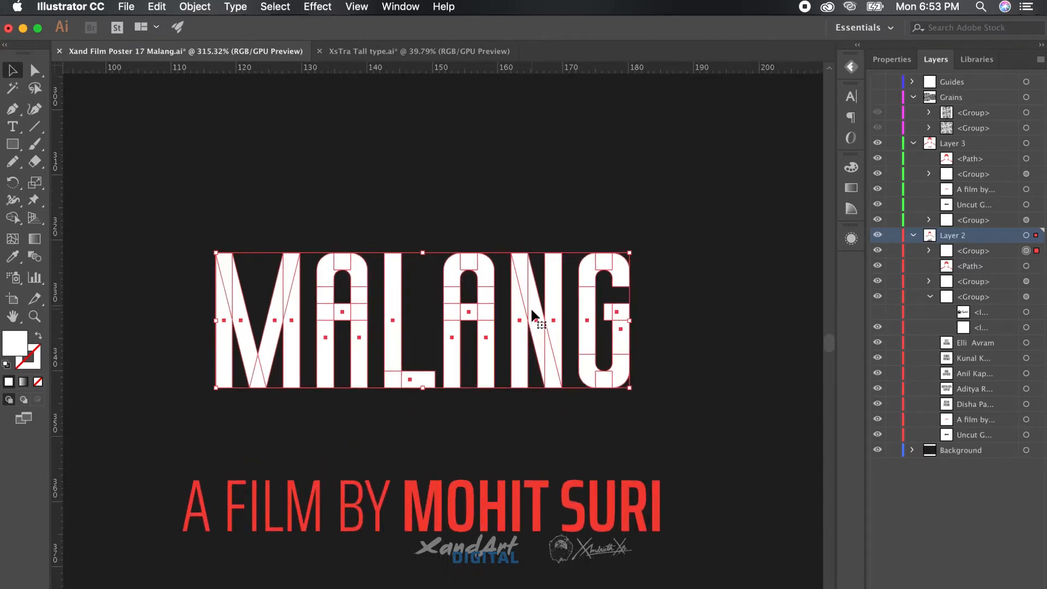
scroll(532, 311, "up", 1)
scroll(532, 311, "up", 1)
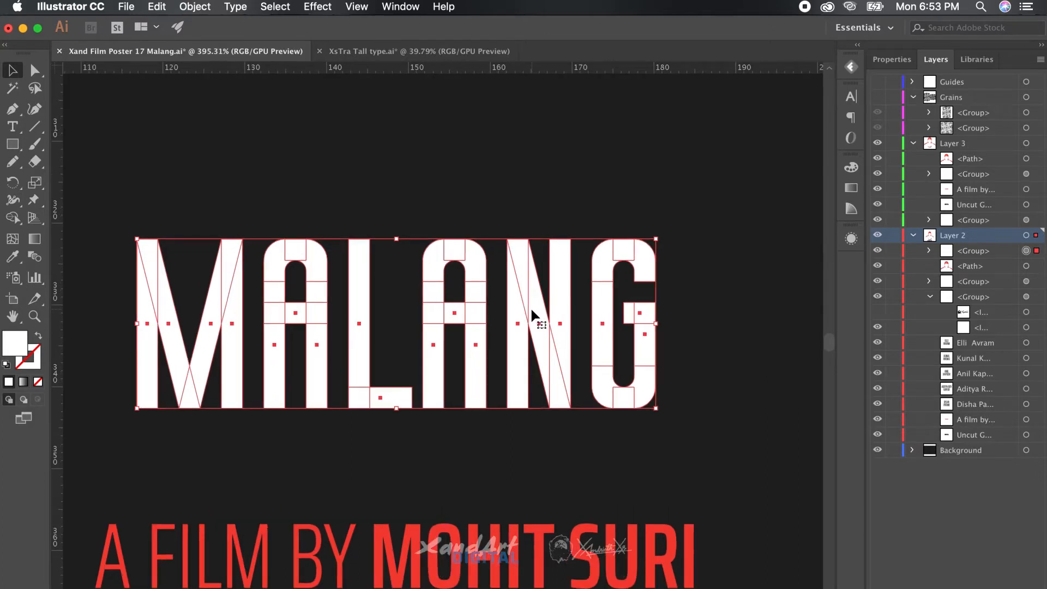
scroll(531, 311, "left", 2)
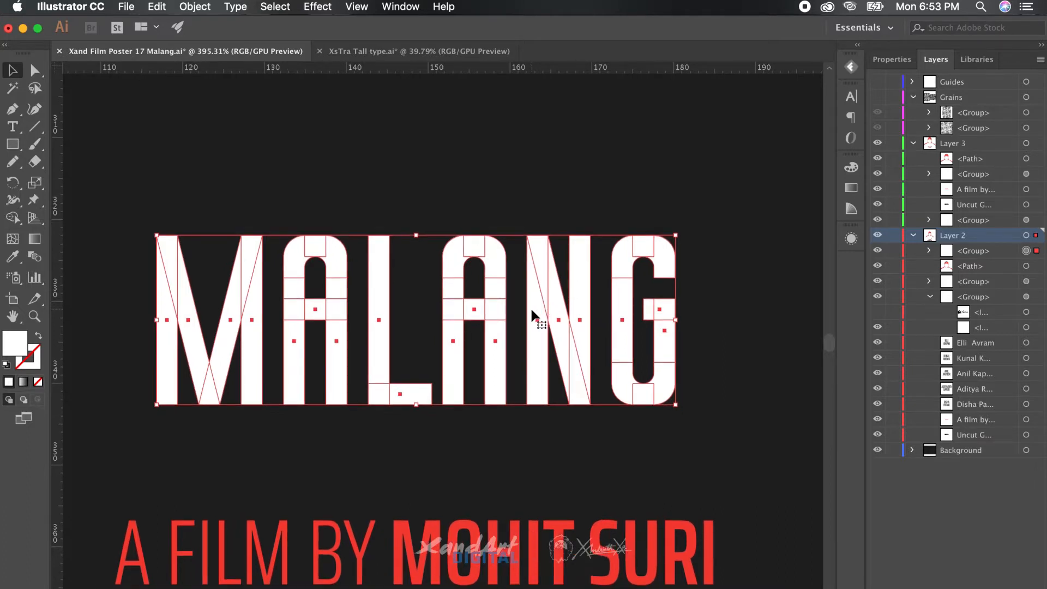
scroll(532, 313, "left", 3)
scroll(531, 312, "left", 2)
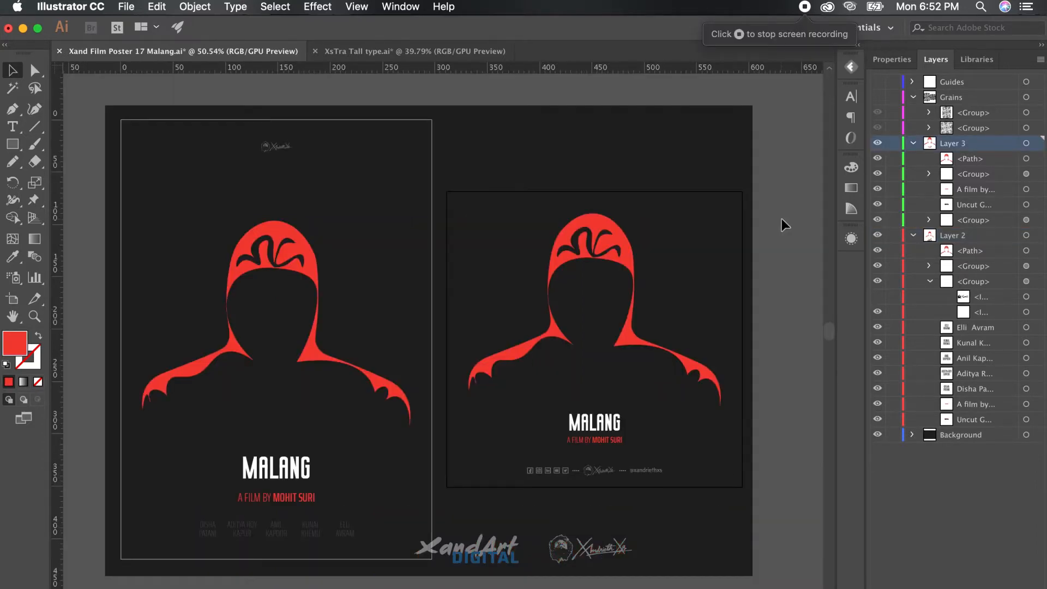
scroll(560, 244, "down", 5)
scroll(560, 244, "left", 5)
scroll(560, 244, "up", 5)
scroll(561, 244, "left", 3)
scroll(562, 250, "up", 3)
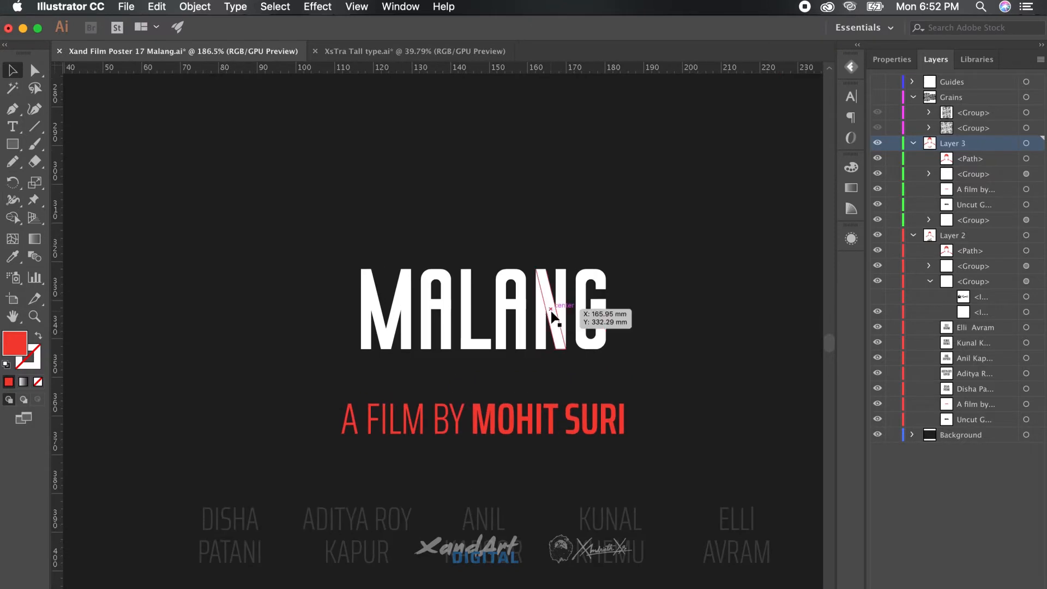
left_click(555, 289)
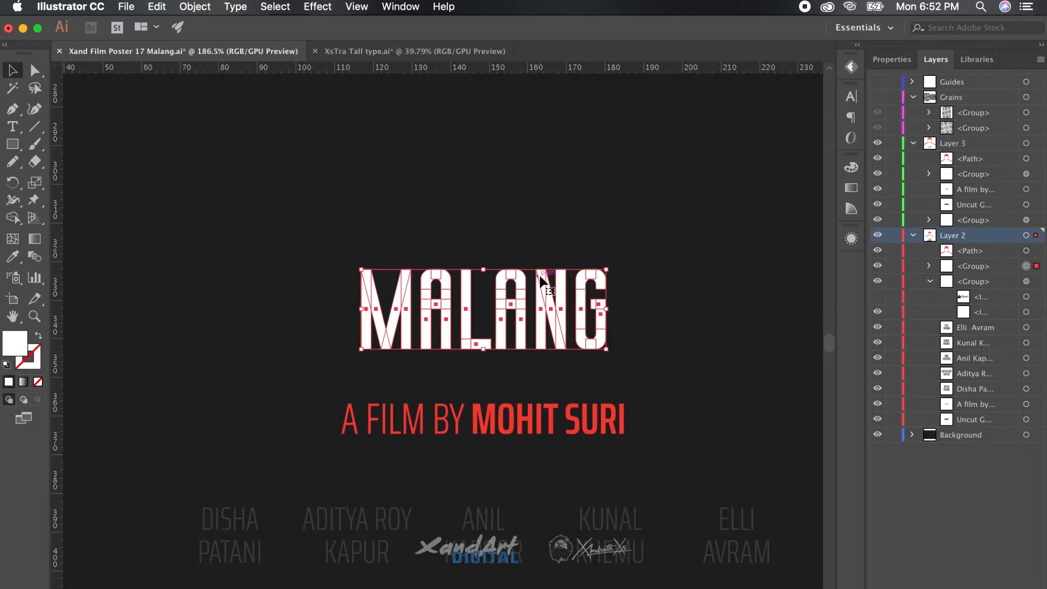
scroll(540, 276, "right", 2)
scroll(540, 277, "up", 1)
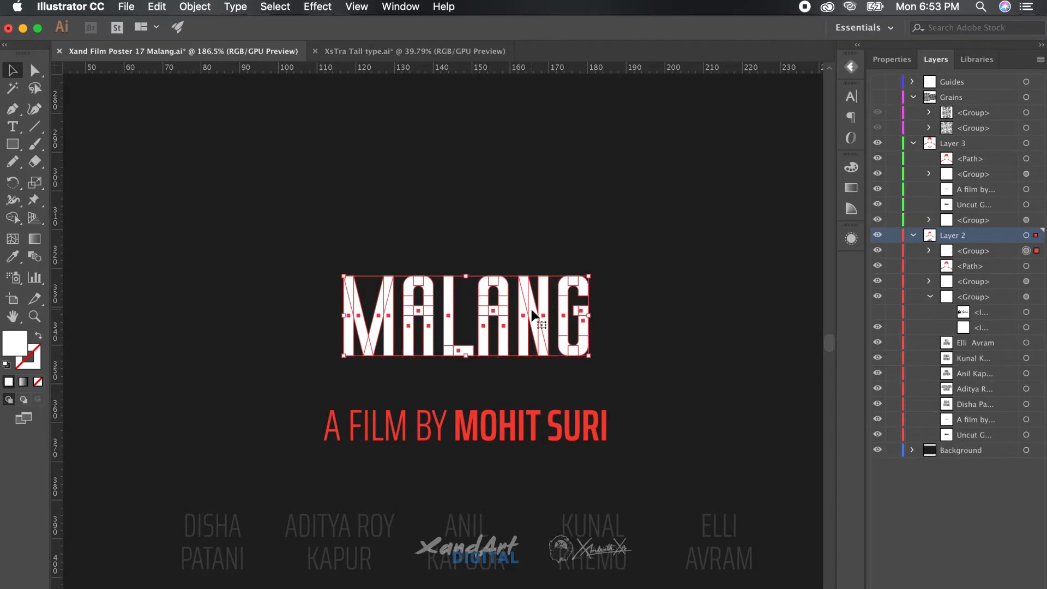
scroll(530, 306, "up", 5)
Shift the copy right, fill it with the poster's red, and send it behind the white letters
left_click_drag(397, 271, 412, 271)
key("i")
scroll(413, 269, "down", 3)
left_click(372, 467)
key("v")
scroll(410, 406, "up", 3)
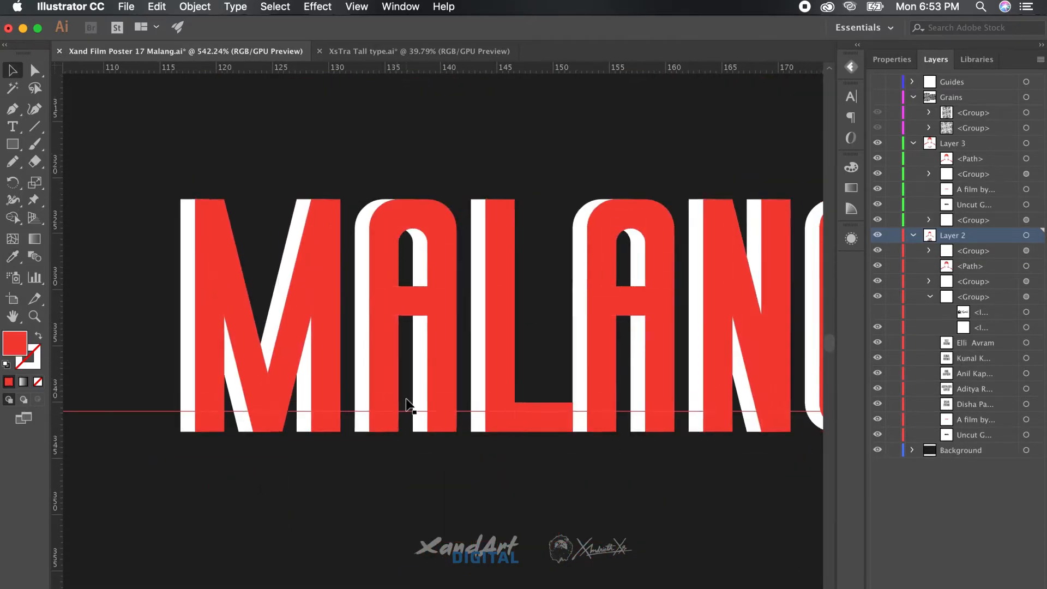
scroll(542, 244, "left", 3)
key("super+[")
key("super+[")
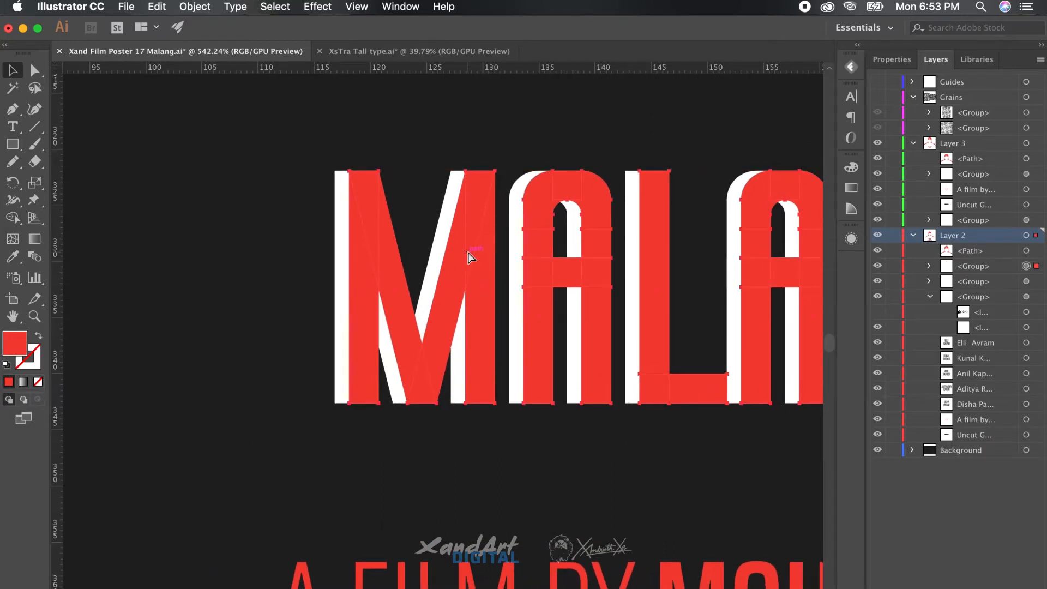
Make a left-shifted copy of the white letters filled #424242 and send it behind them
left_click(500, 185)
left_click(454, 217)
left_click_drag(454, 216, 437, 221)
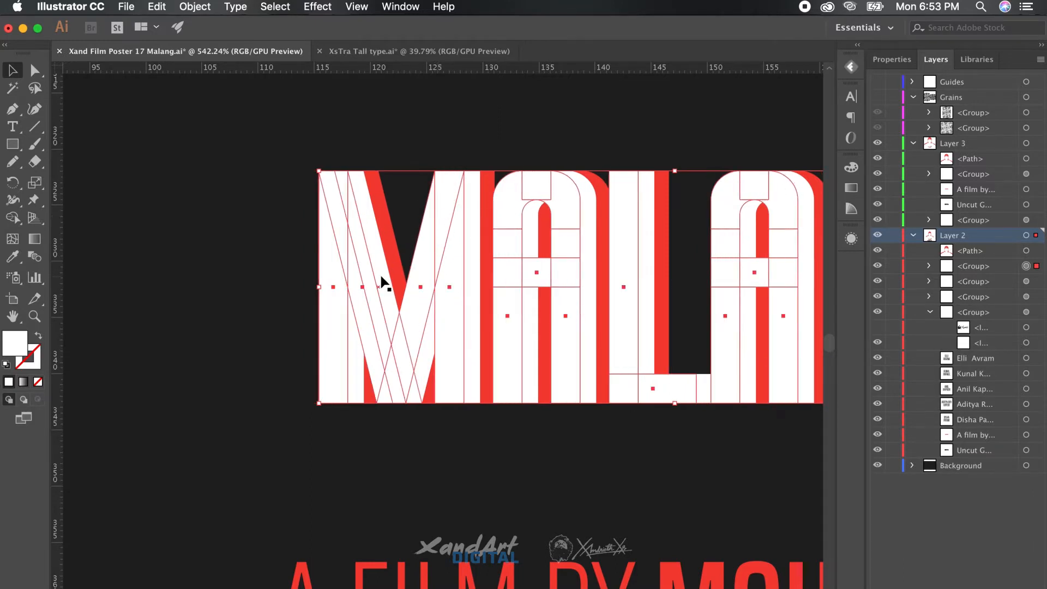
double_click(20, 341)
type("424242")
key("Return")
key("super+[")
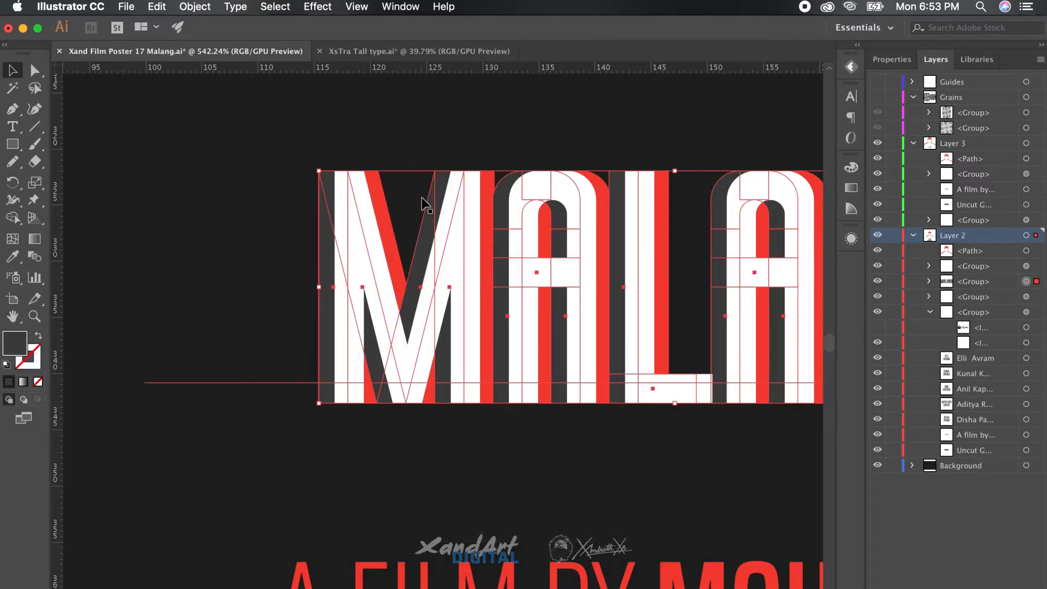
Nudge the grey copy into its final offset position, then deselect the title
scroll(421, 197, "up", 6)
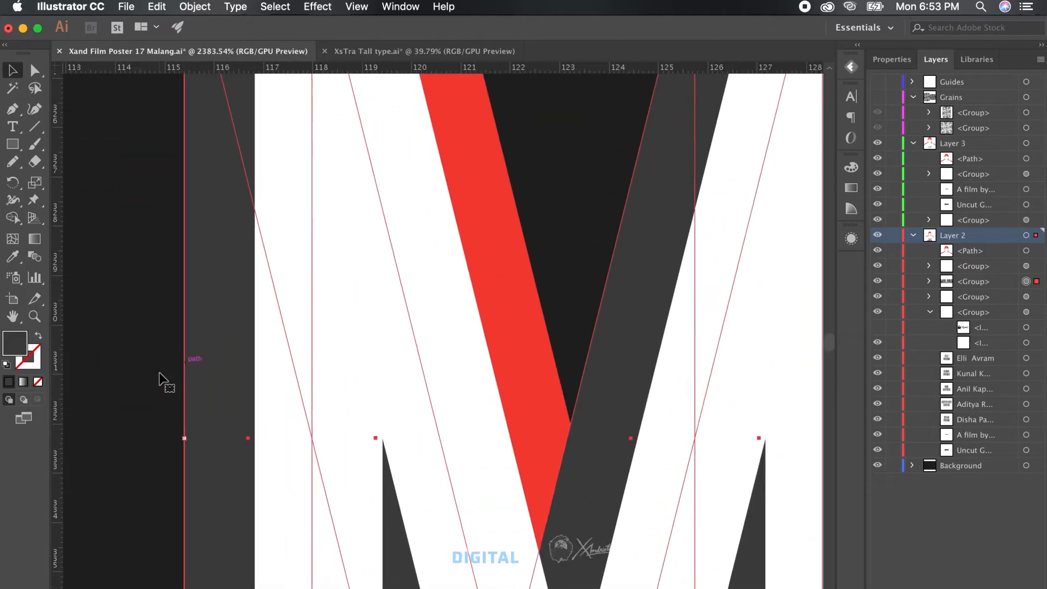
left_click_drag(294, 371, 295, 375)
key("Right")
key("Left")
key("Right")
scroll(299, 376, "down", 8)
scroll(568, 284, "up", 3)
scroll(625, 157, "left", 5)
left_click(357, 297)
left_click(499, 467)
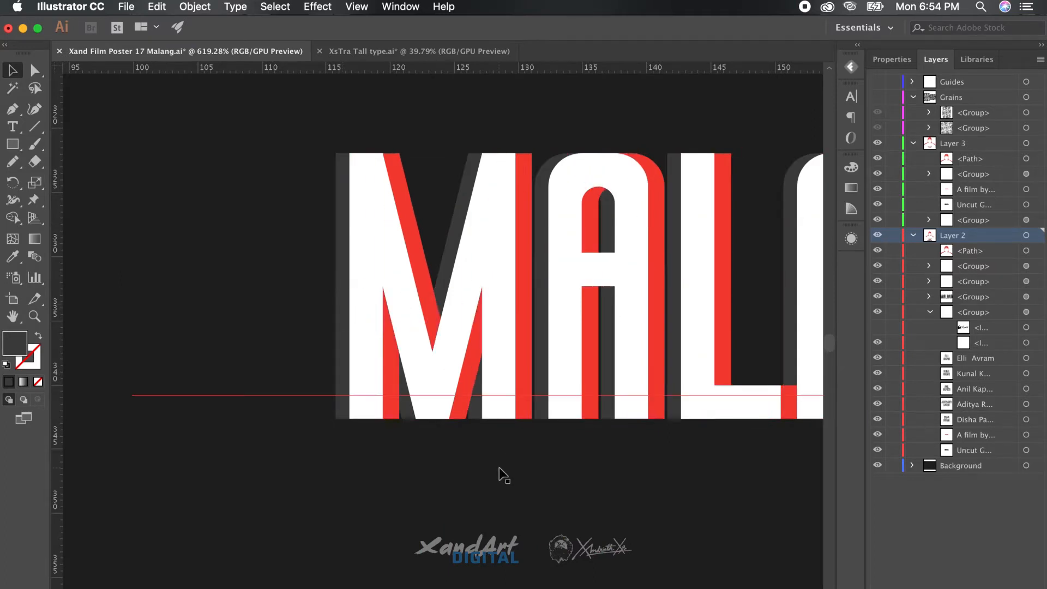
scroll(421, 527, "down", 5)
scroll(529, 244, "down", 2)
scroll(529, 244, "left", 1)
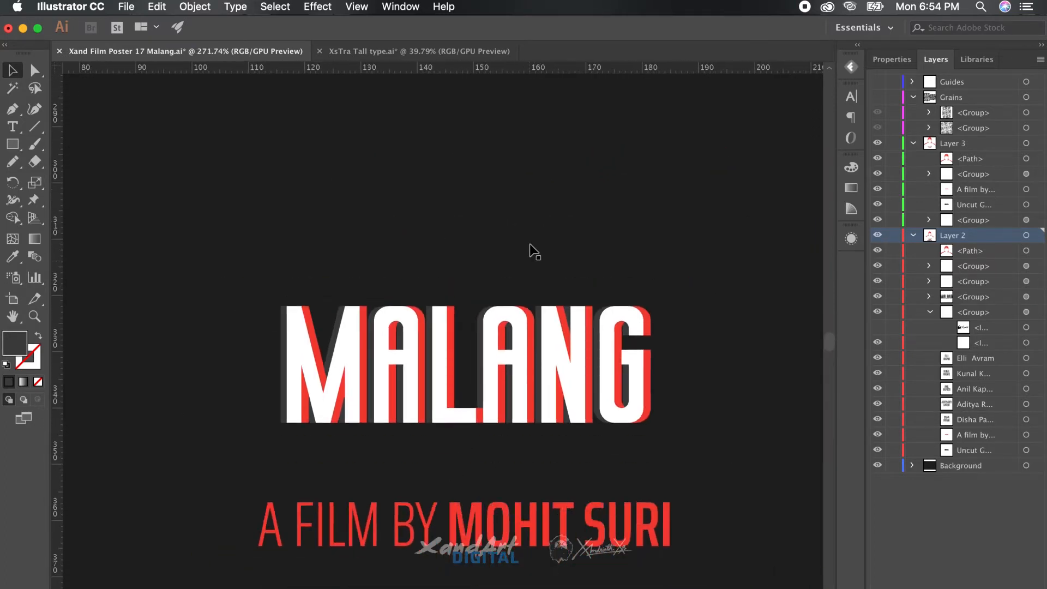
Move the MALANG title onto a new Layer 6 in place and lock Layer 2
left_click(1017, 587)
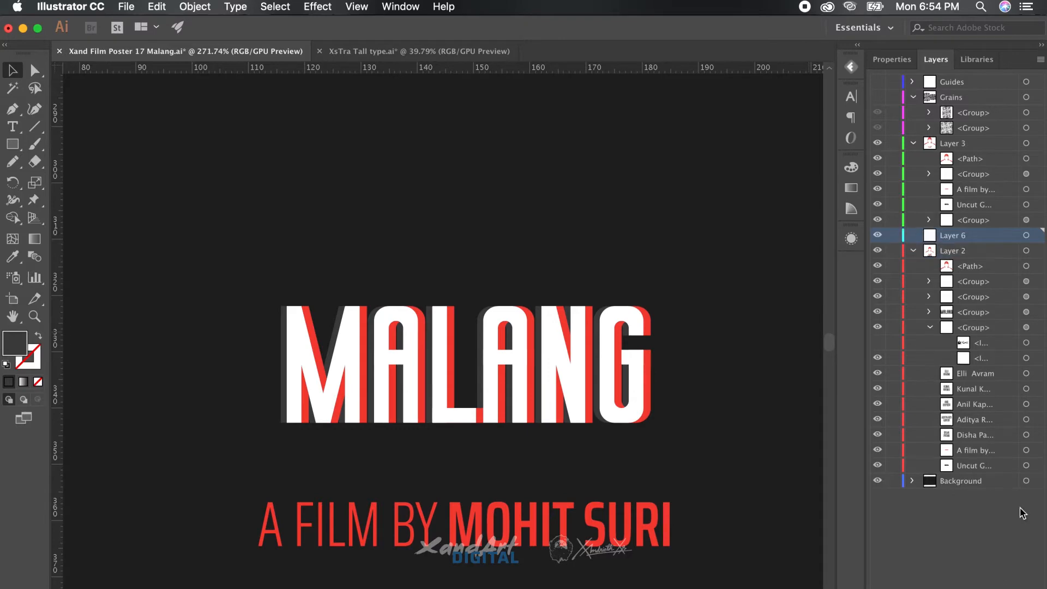
left_click(611, 354)
scroll(611, 349, "up", 10)
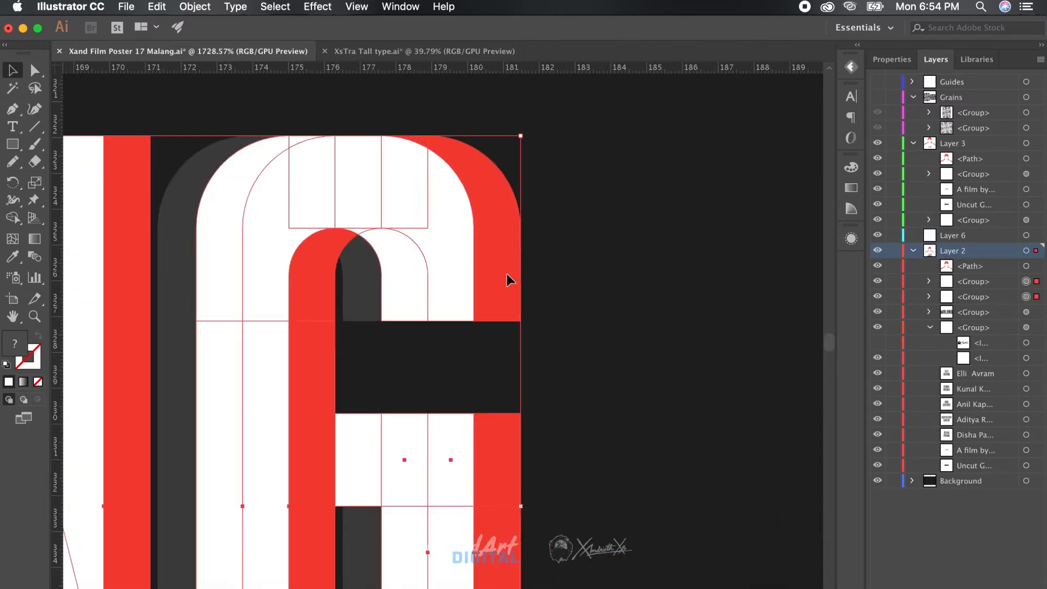
key("super+x")
left_click(1008, 235)
key("super+f")
left_click(895, 251)
Undo the accidental background move and lock the Background layer
scroll(670, 349, "down", 8)
left_click(666, 216)
scroll(661, 240, "down", 2)
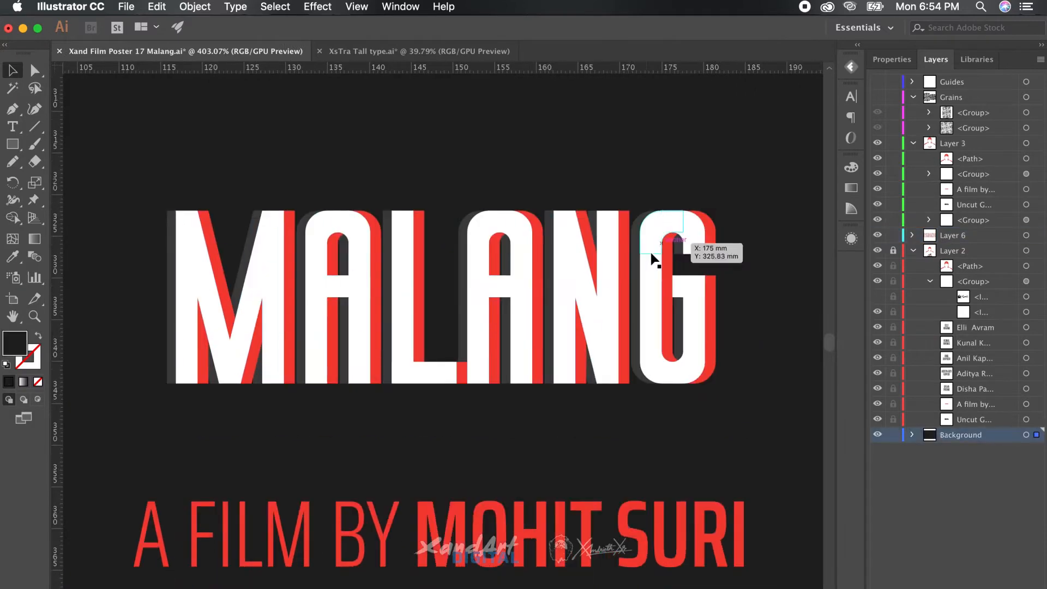
left_click(654, 255)
scroll(701, 246, "down", 2)
left_click(705, 207)
scroll(715, 215, "down", 2)
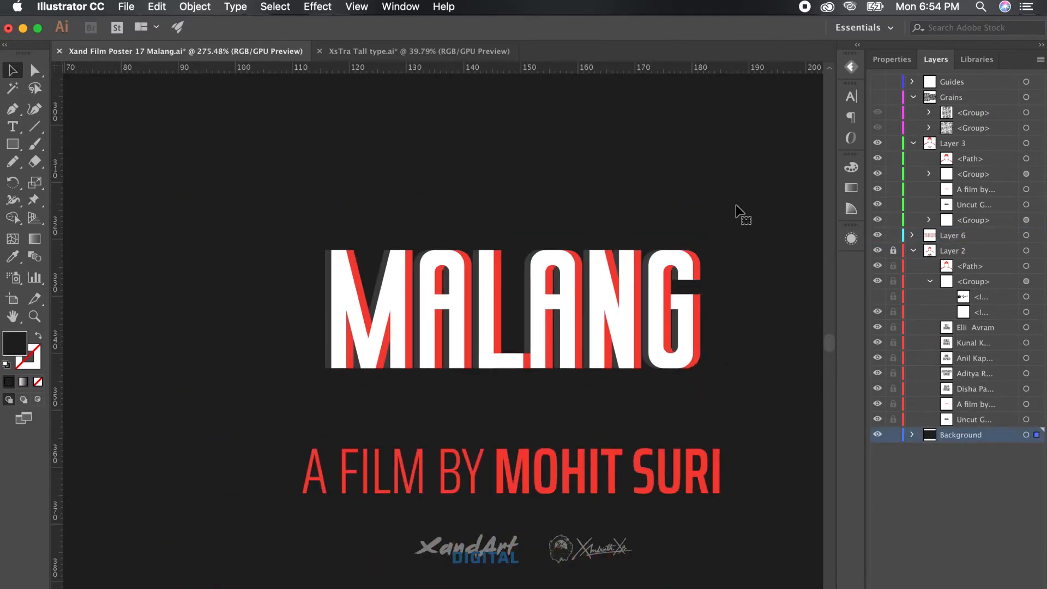
scroll(763, 338, "down", 8)
key("super+z")
left_click(893, 434)
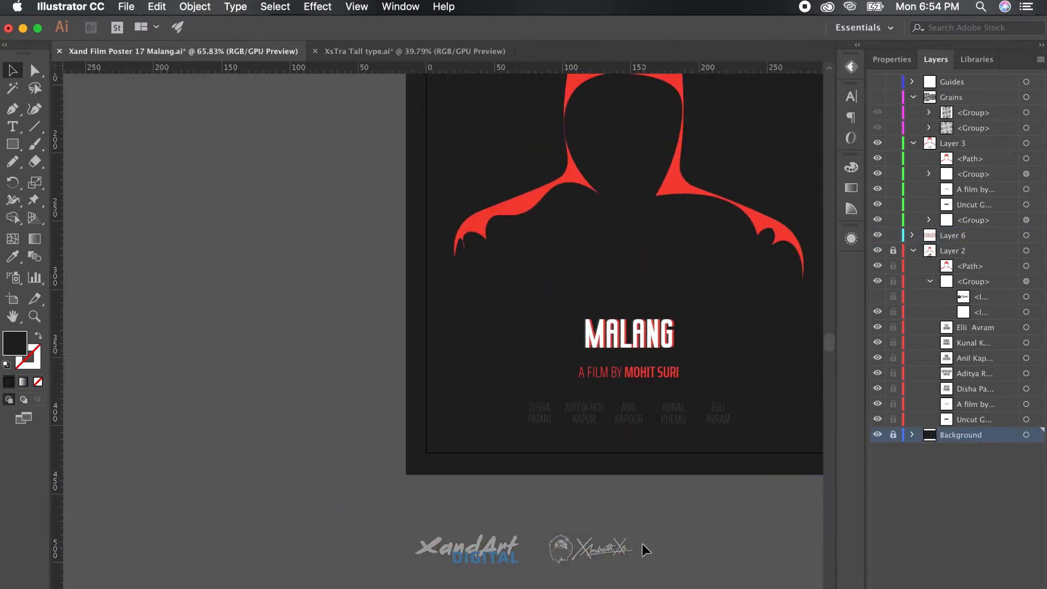
Zoom and pan until the offset white, red and grey MALANG letters fill the canvas
scroll(642, 545, "right", 7)
scroll(643, 544, "up", 1)
scroll(642, 544, "left", 6)
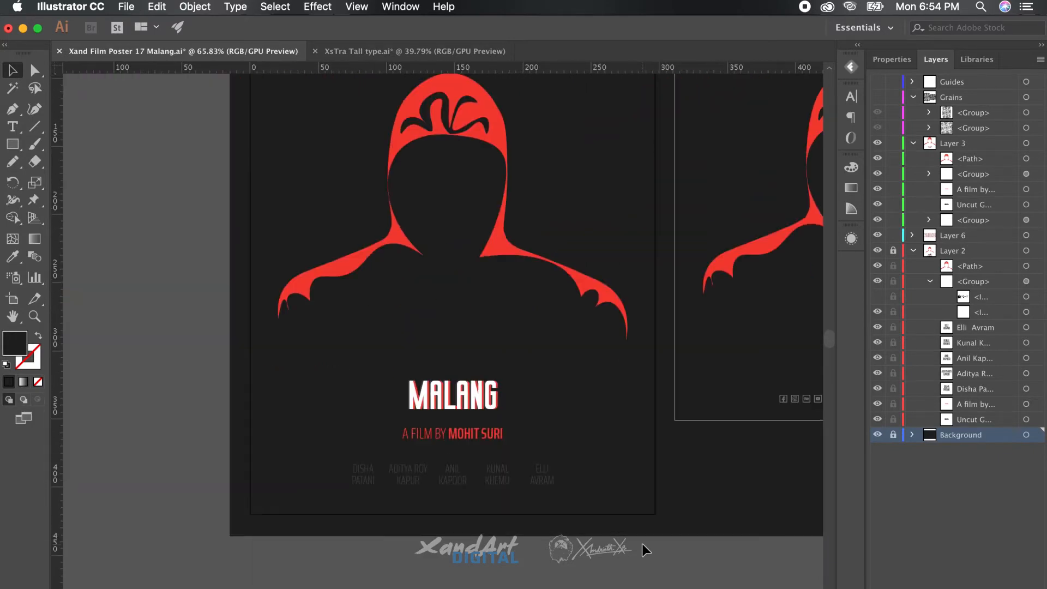
scroll(643, 545, "up", 4)
scroll(643, 545, "left", 6)
scroll(643, 544, "up", 3)
scroll(643, 544, "up", 4)
scroll(646, 550, "left", 3)
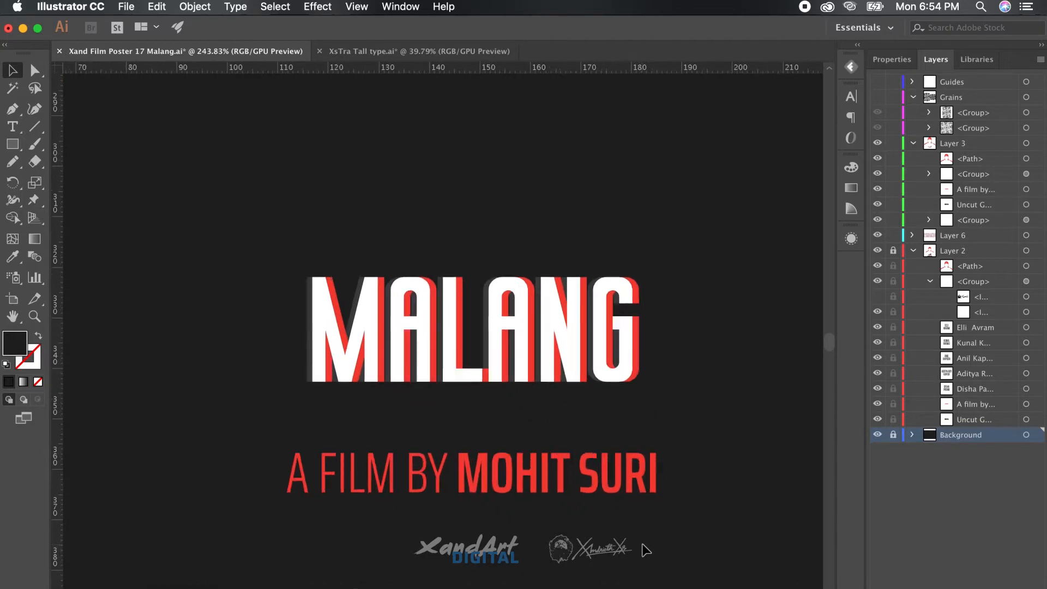
scroll(646, 550, "up", 2)
scroll(646, 550, "up", 2)
scroll(647, 549, "right", 4)
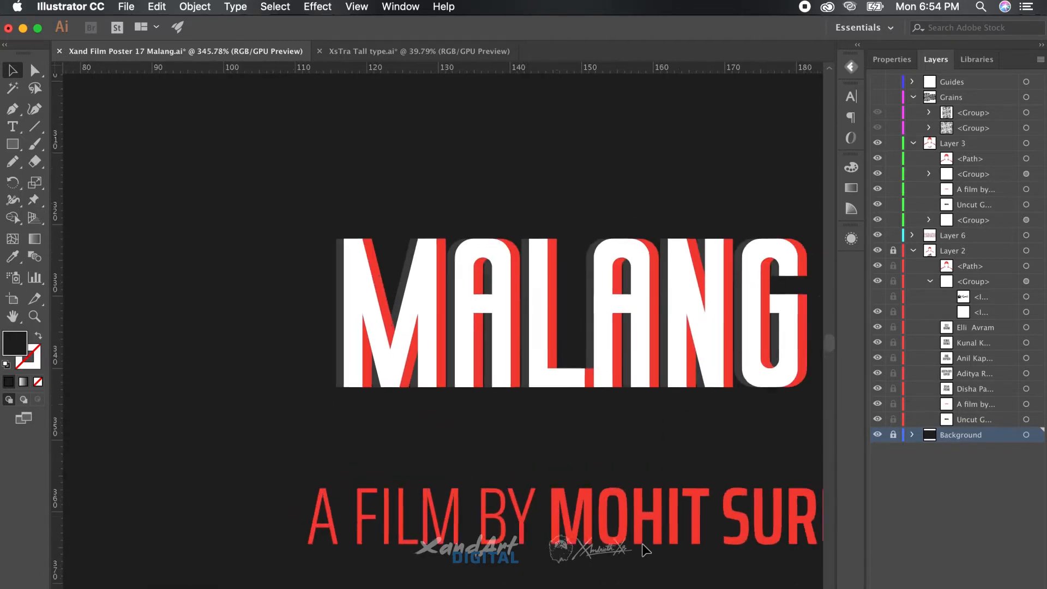
scroll(646, 550, "up", 2)
scroll(645, 550, "up", 2)
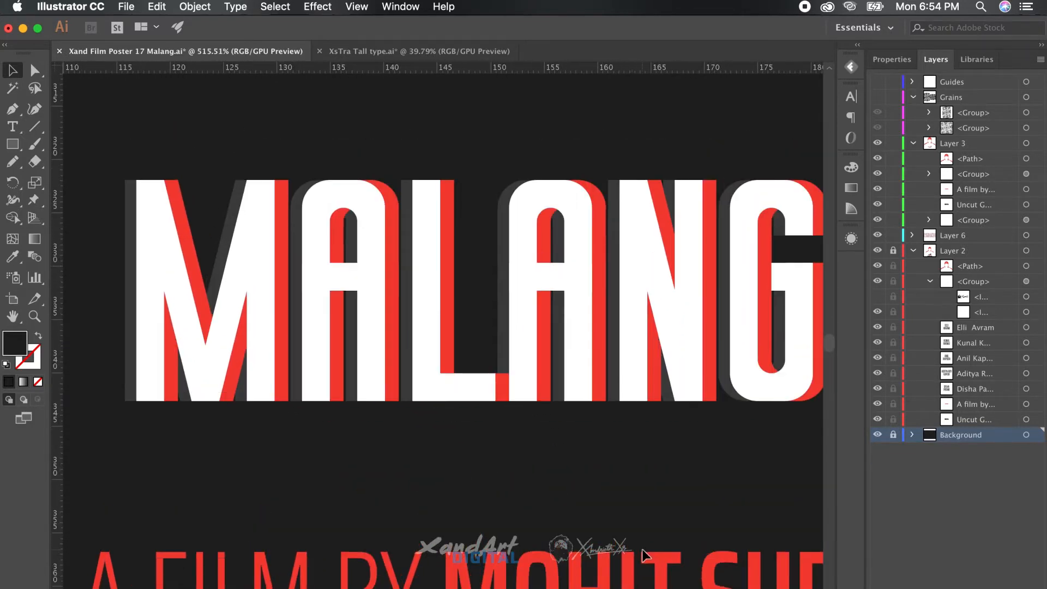
scroll(646, 553, "down", 2)
scroll(645, 554, "right", 1)
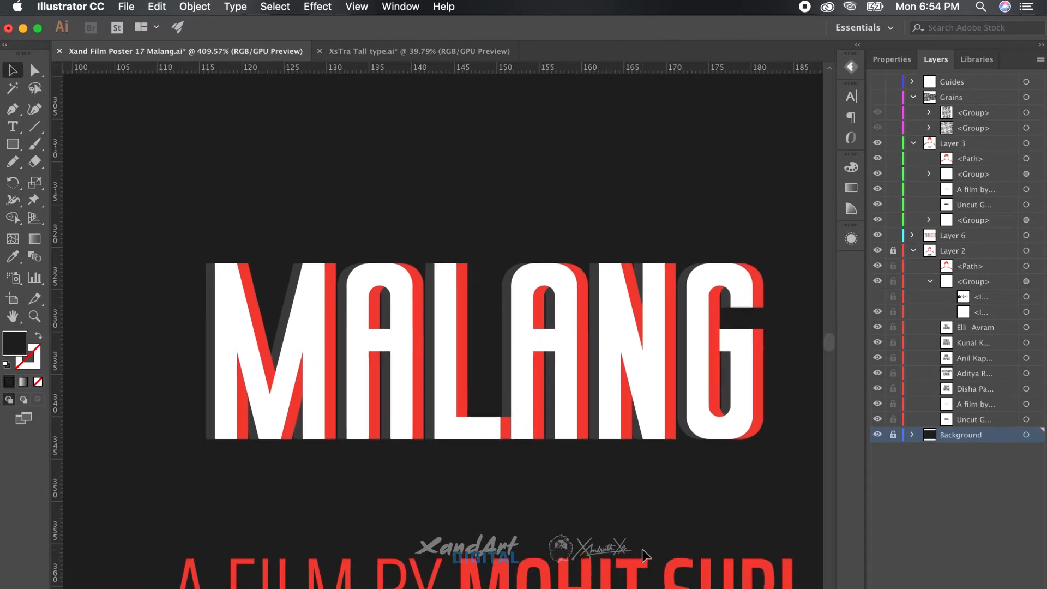
scroll(643, 548, "down", 2)
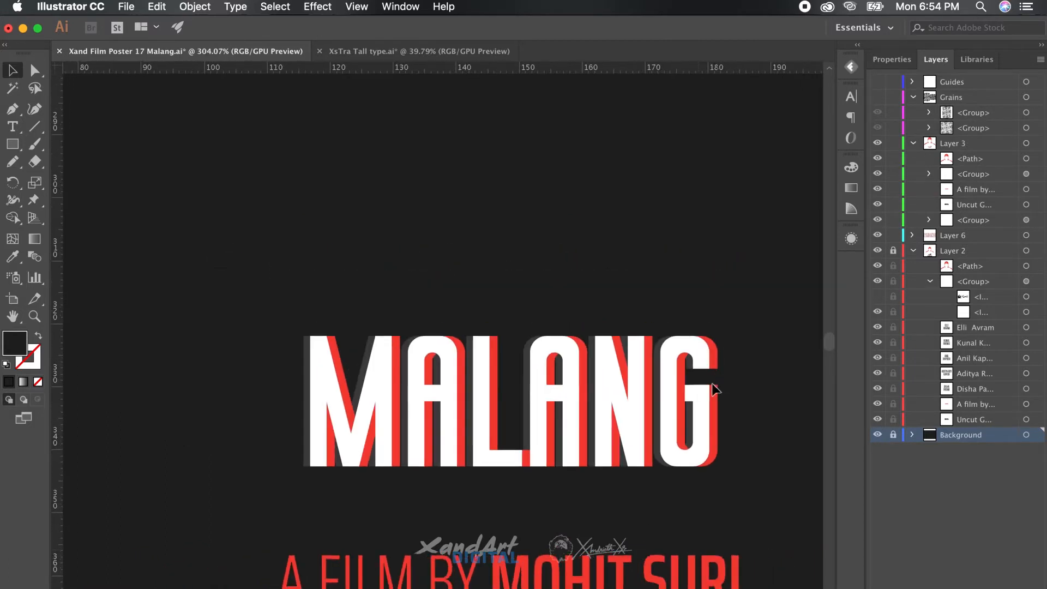
Marquee-select the MALANG letter shapes to inspect them, deselect, and switch to the Rectangle tool
left_click(674, 394)
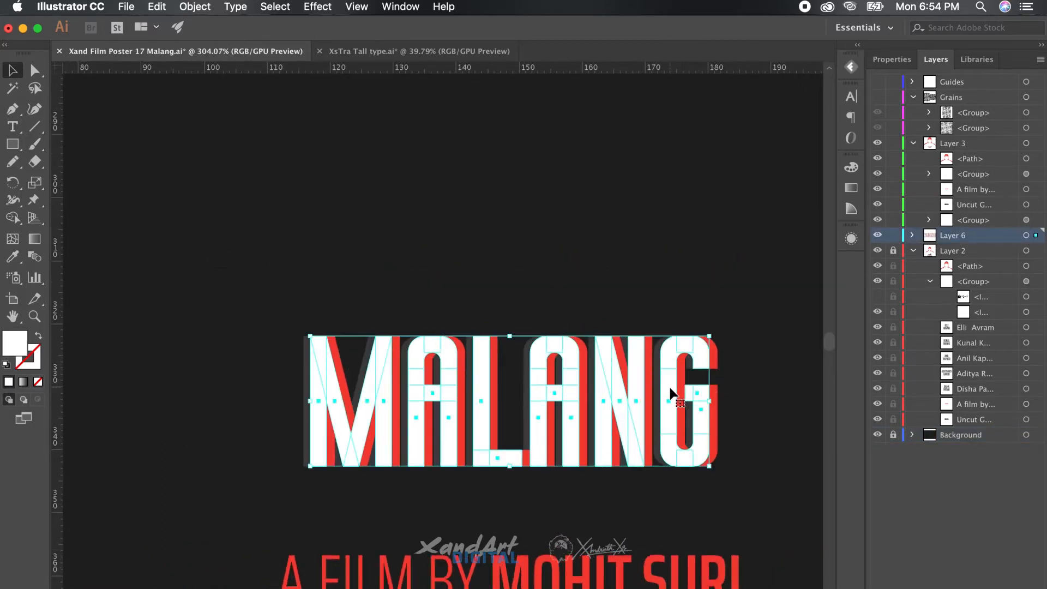
left_click(748, 326)
left_click_drag(750, 329, 249, 483)
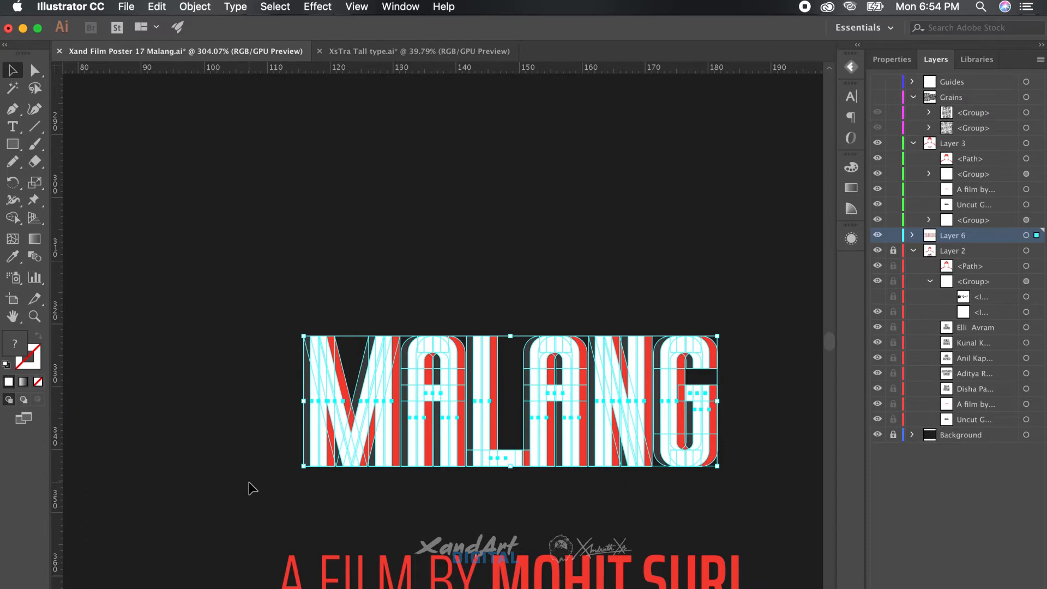
key("super")
left_click(427, 262)
scroll(427, 262, "up", 3)
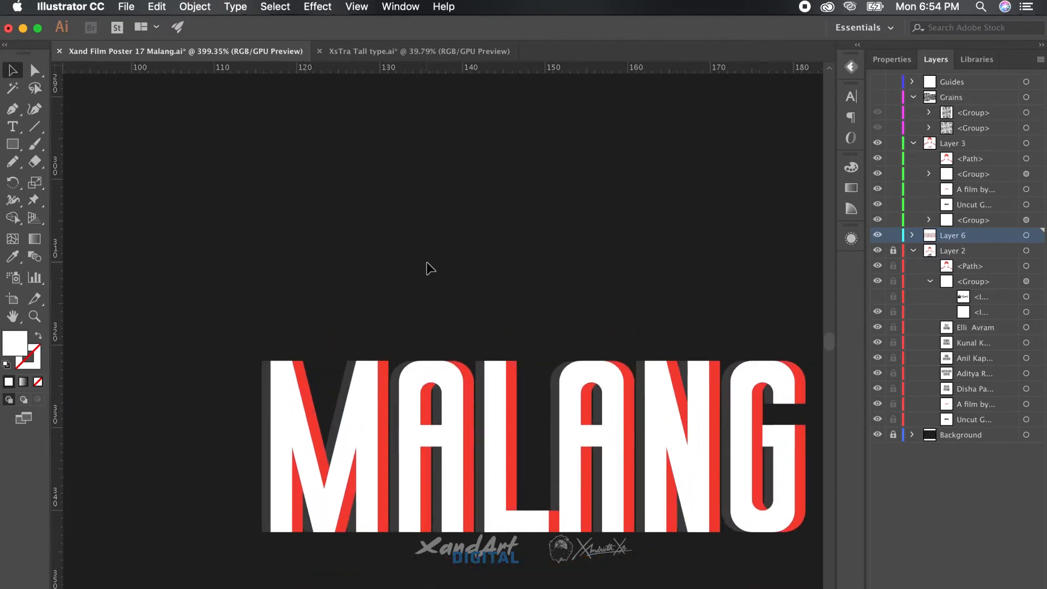
key("m")
scroll(427, 263, "right", 5)
scroll(427, 263, "down", 2)
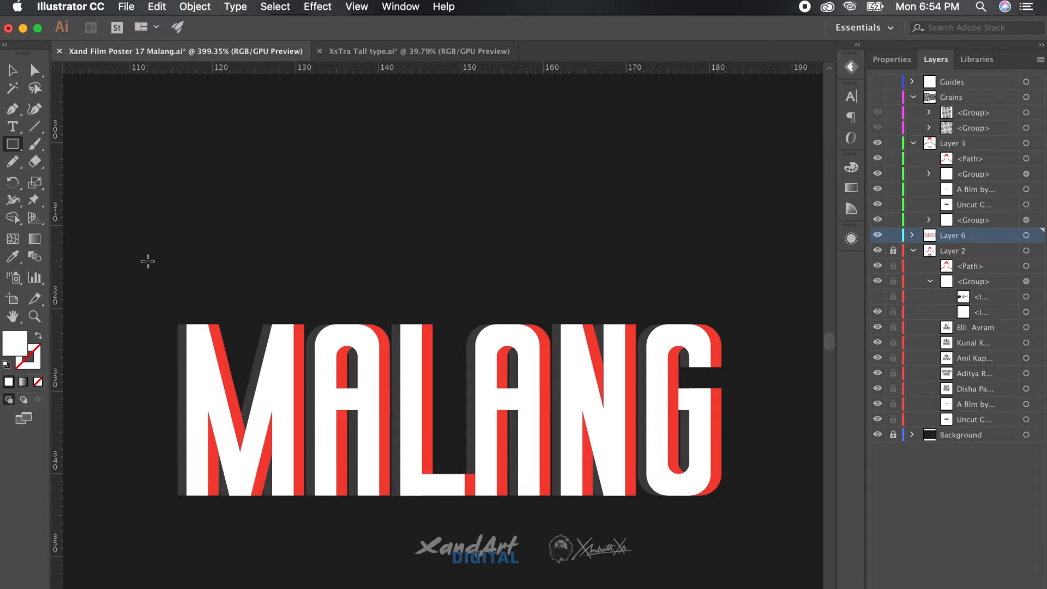
Draw a no-fill, white-stroked rectangle covering the whole MALANG title
key("shift+x")
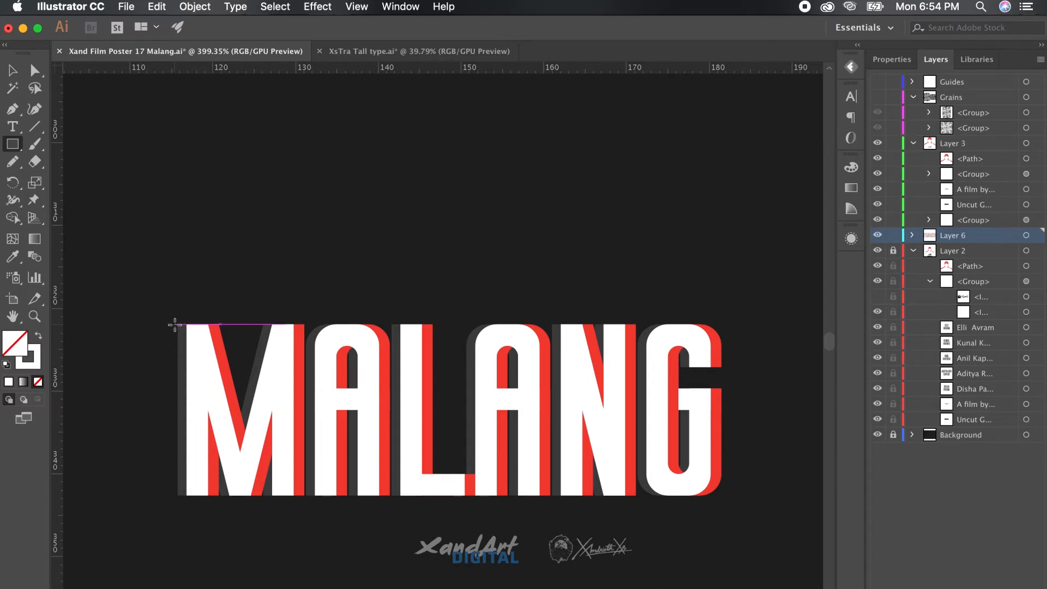
left_click_drag(174, 324, 727, 495)
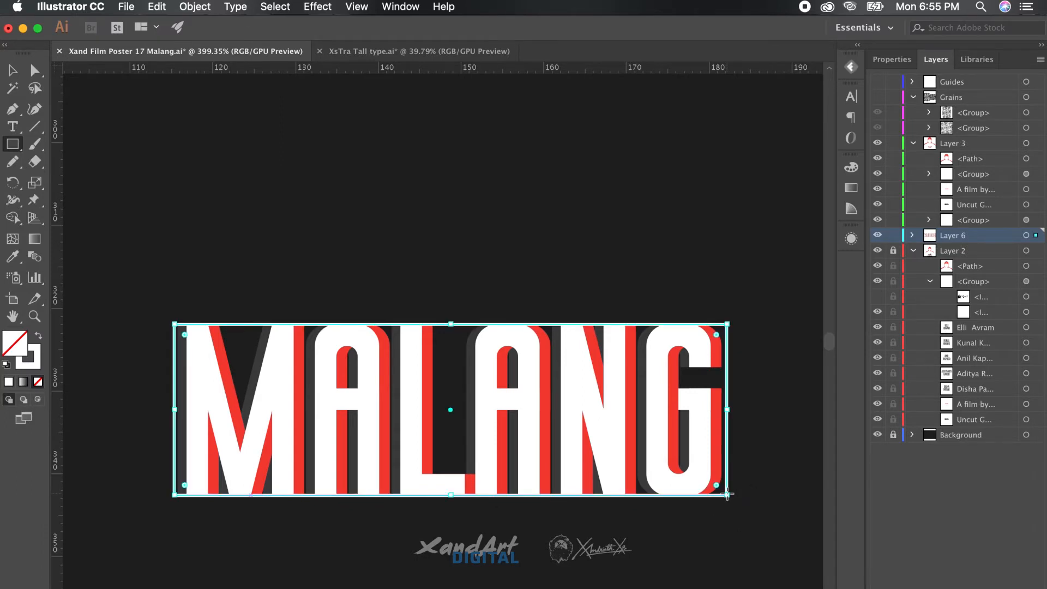
key("v")
Widen the rectangle symmetrically and align it horizontally centred with the letters
left_click_drag(733, 410, 739, 410)
left_click(622, 380, "shift")
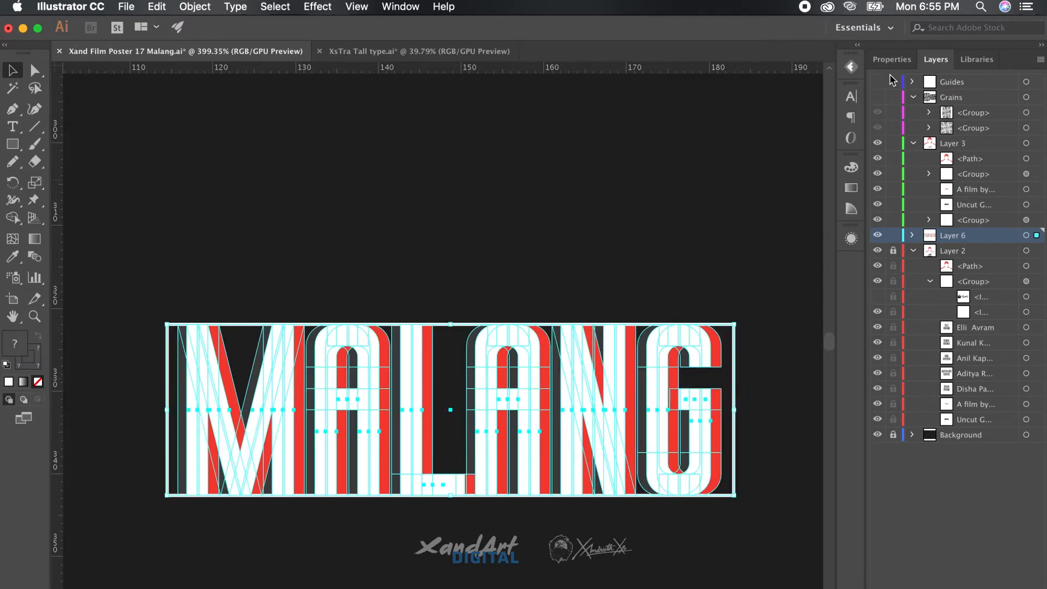
left_click(892, 59)
left_click(924, 344)
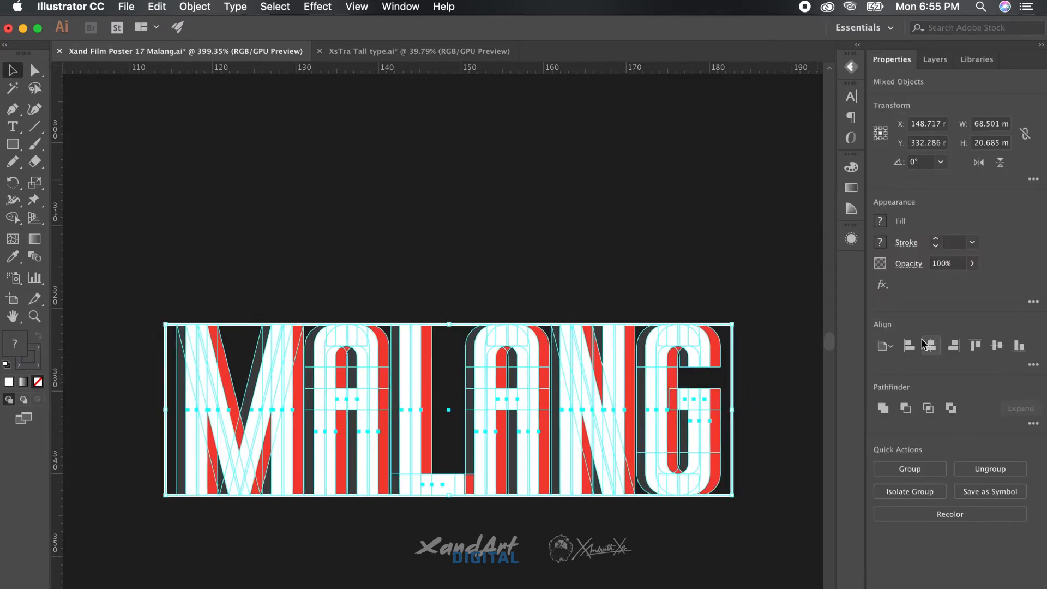
left_click(730, 283)
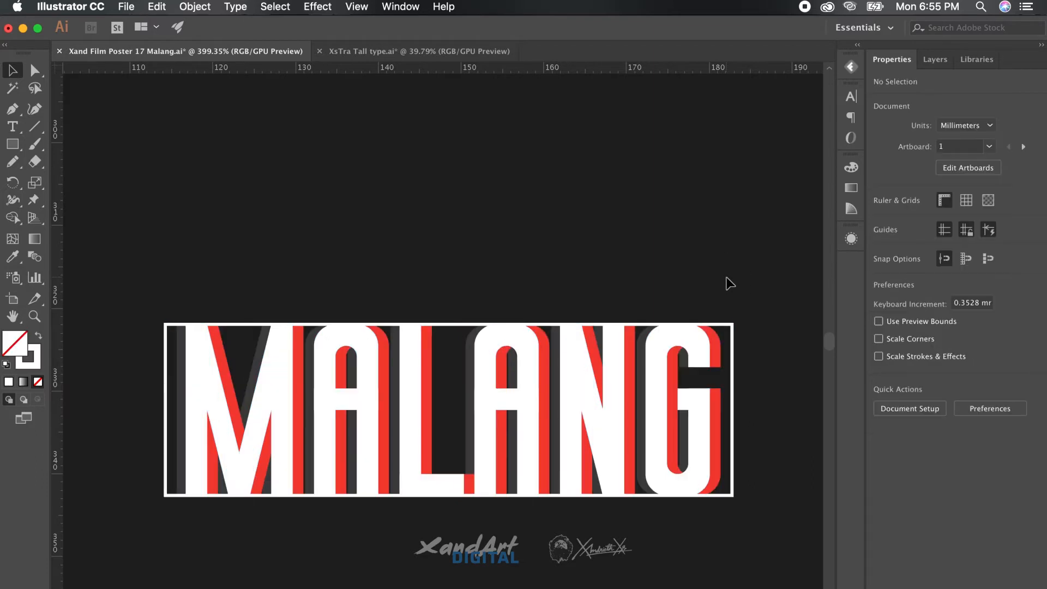
Split the rectangle via Split Into Grid into 4 rows and 1 column
left_click(732, 357)
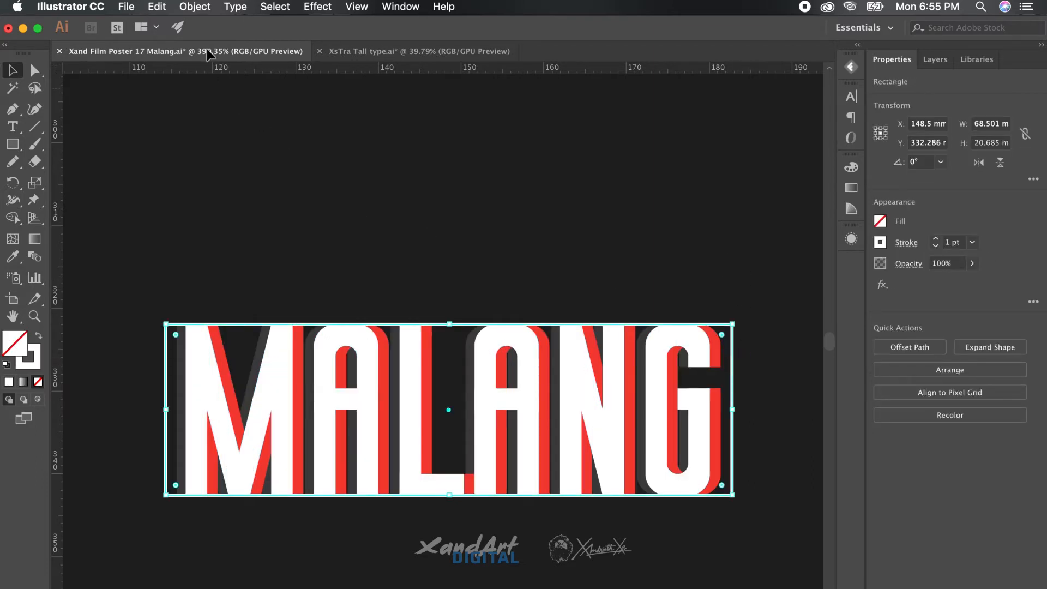
left_click(195, 6)
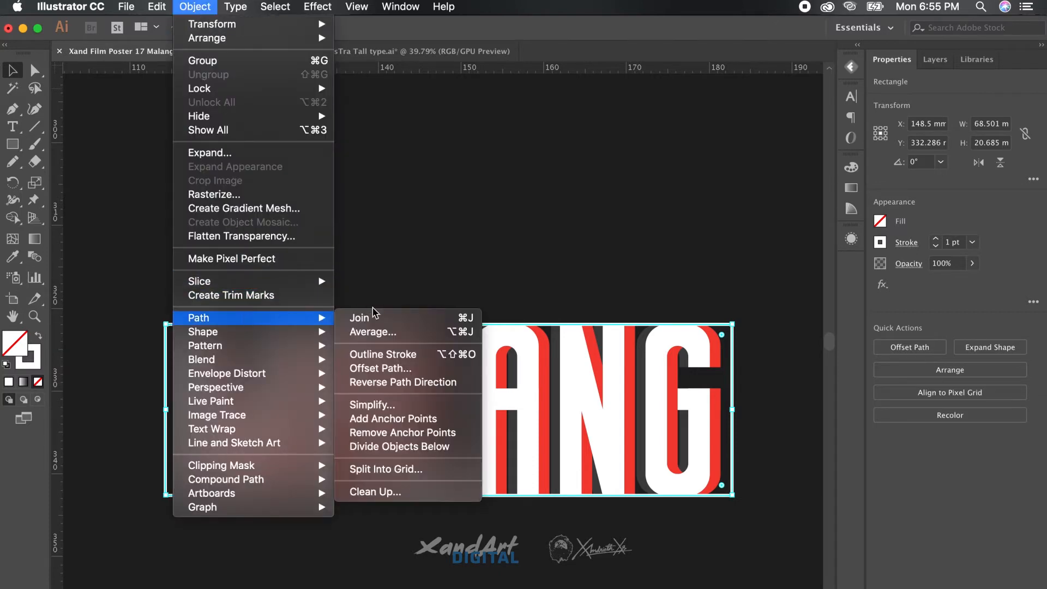
left_click(401, 470)
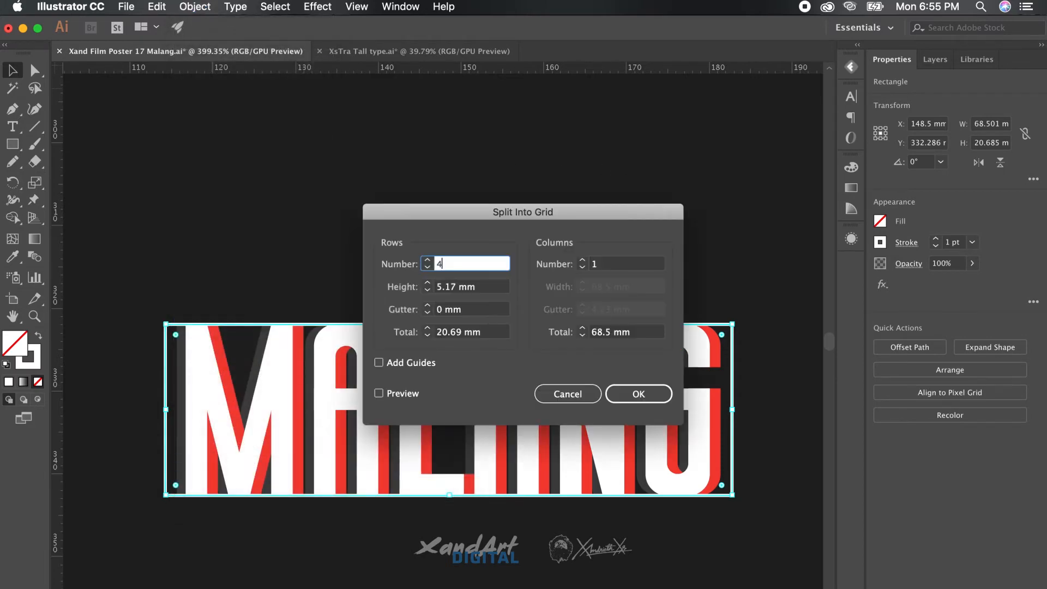
left_click(640, 393)
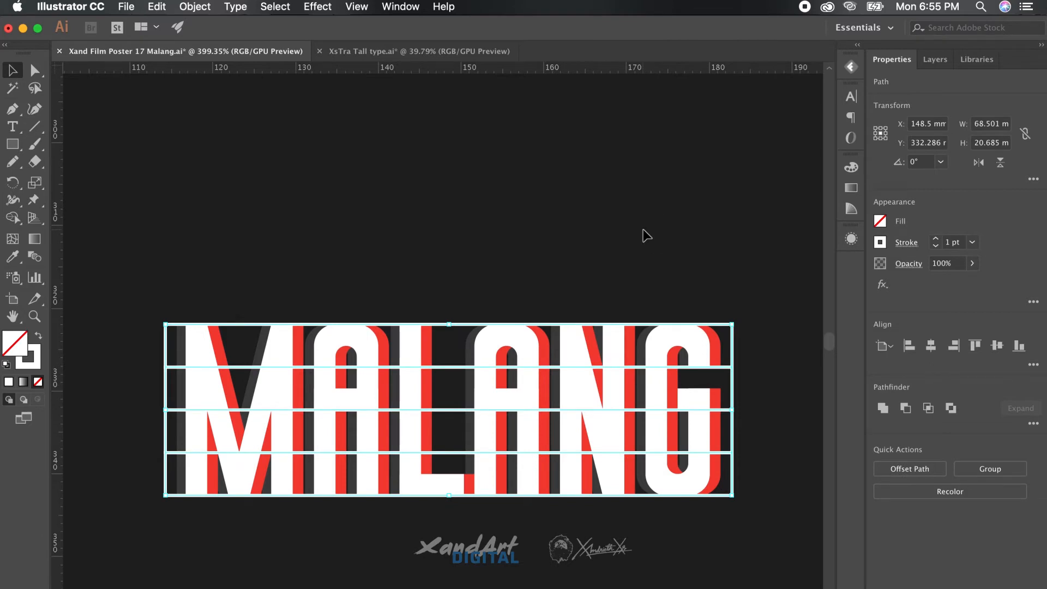
left_click(643, 230)
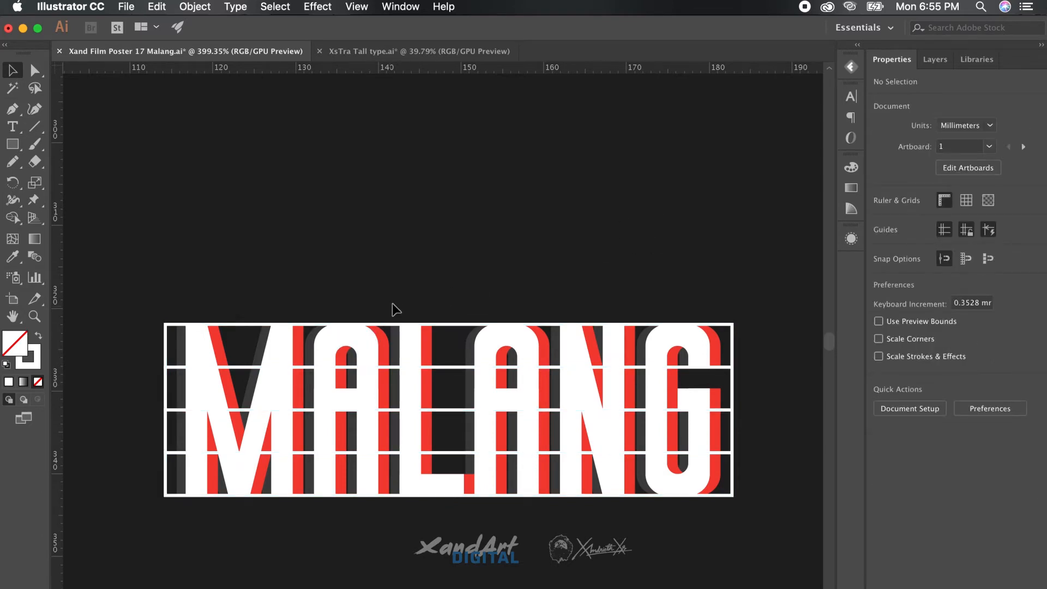
Clip the MALANG letters to the top strip with Make Clipping Mask
left_click_drag(390, 306, 358, 333)
right_click(462, 326)
left_click(535, 443)
left_click(534, 243)
Select the lettering with the second strip and make a clipping mask from them
scroll(276, 311, "up", 5)
scroll(276, 310, "down", 5)
left_click(277, 314)
left_click(259, 247)
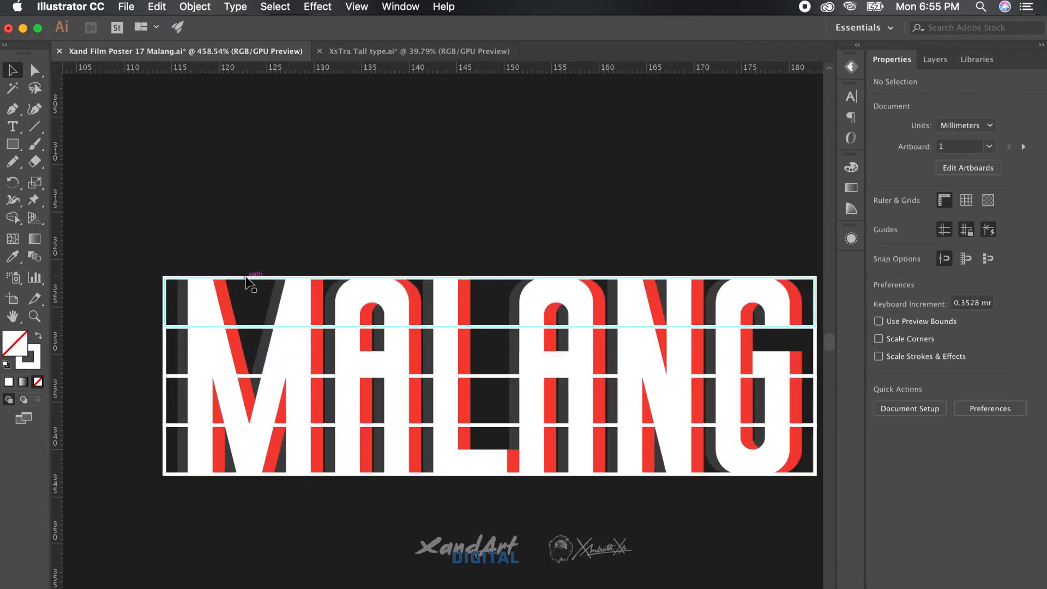
left_click(216, 309)
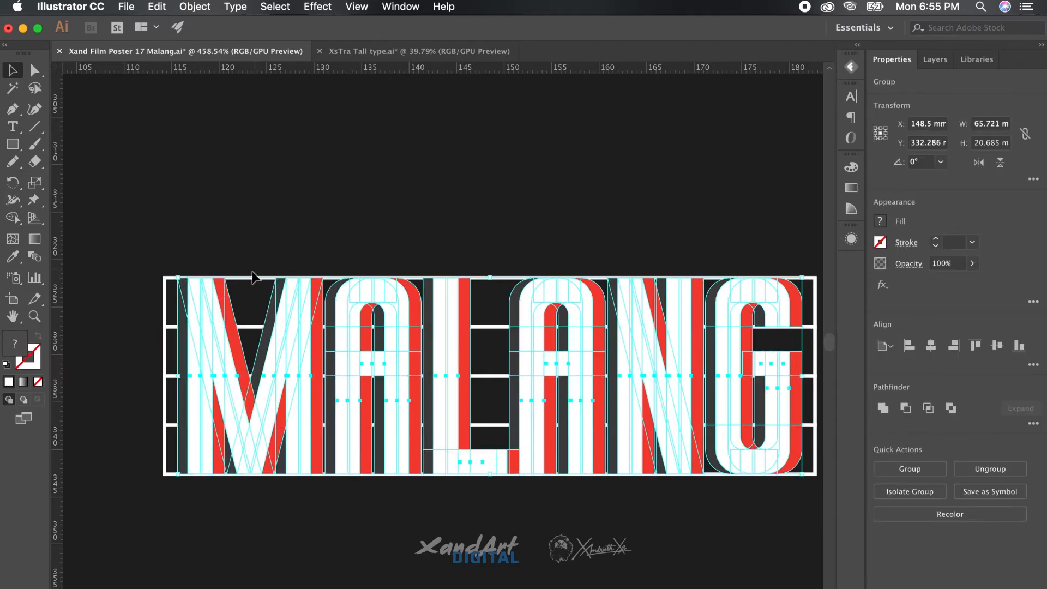
left_click(248, 279)
left_click(254, 255)
left_click(217, 299)
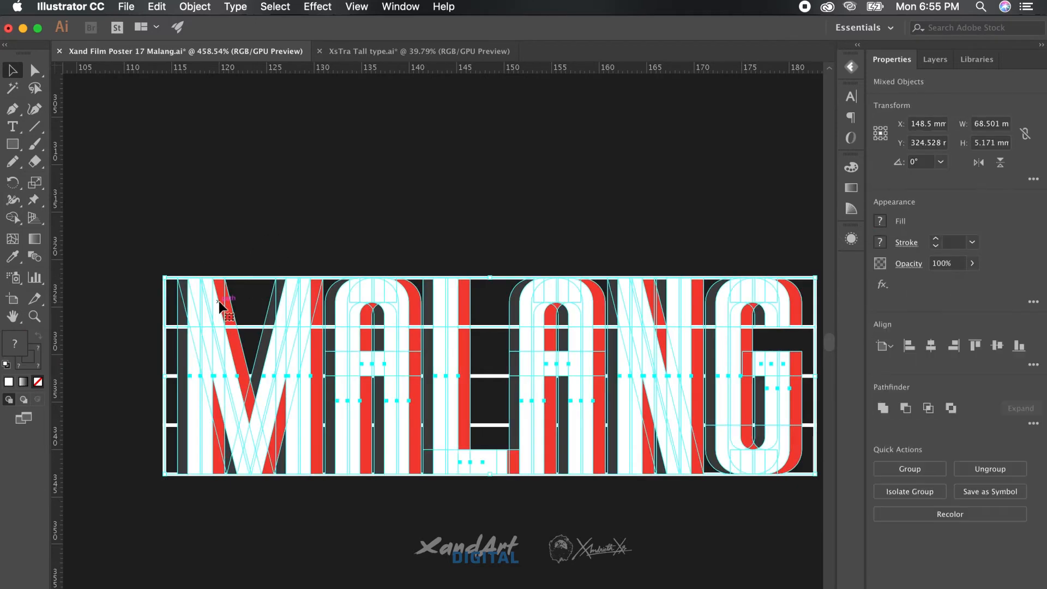
right_click(251, 280)
left_click(314, 388)
left_click(358, 194)
Clip another copy of the letters to the third strip
scroll(163, 201, "up", 3)
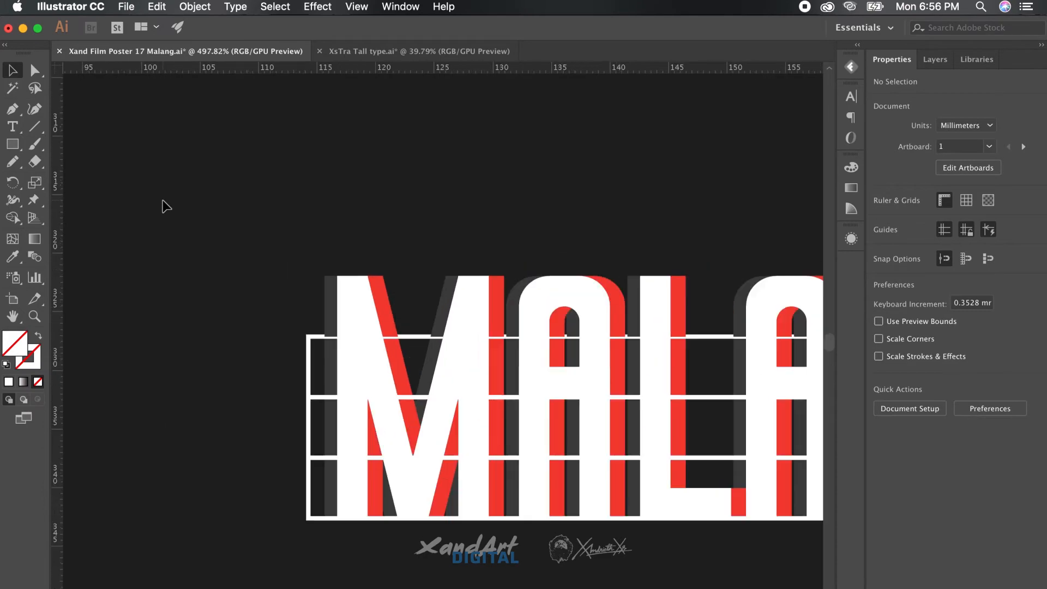
left_click(340, 360)
left_click(308, 360)
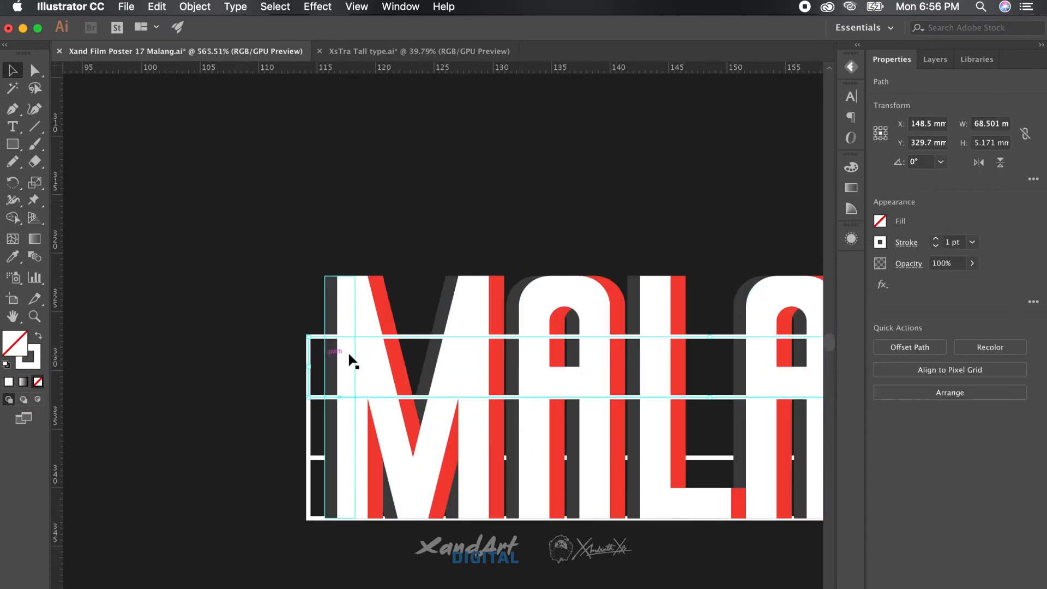
left_click(349, 355, "shift")
left_click(309, 371)
scroll(256, 392, "right", 3)
scroll(257, 393, "down", 1)
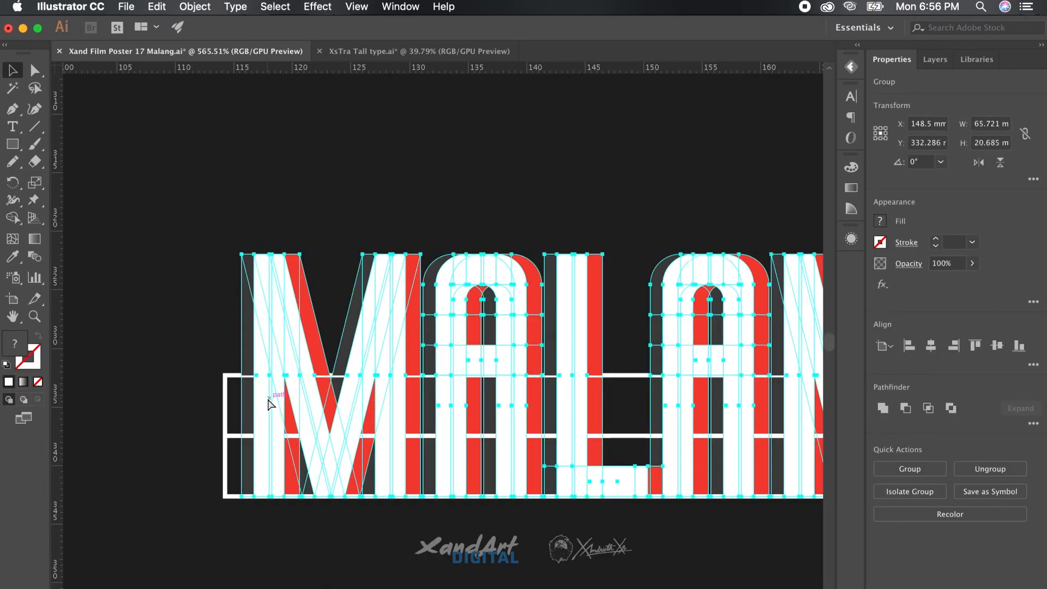
left_click(229, 400)
left_click(254, 398, "shift")
right_click(226, 396)
left_click(280, 505)
left_click(206, 505)
Clip the letters to the bottom strip, then select the top two MALANG slices
left_click(225, 468)
left_click(254, 468, "shift")
right_click(225, 468)
left_click(280, 509)
left_click(171, 408)
scroll(170, 408, "down", 5)
left_click(224, 345)
left_click(227, 362)
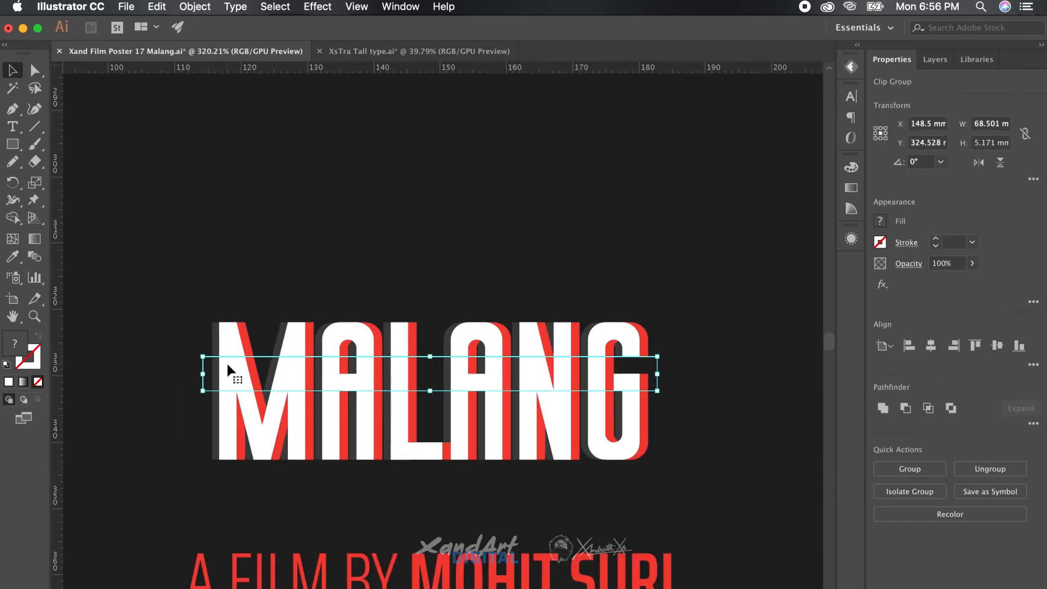
Nudge the second MALANG slice left and back right to set its sideways offset
key("shift+Left")
key("shift+Right")
scroll(366, 215, "up", 5)
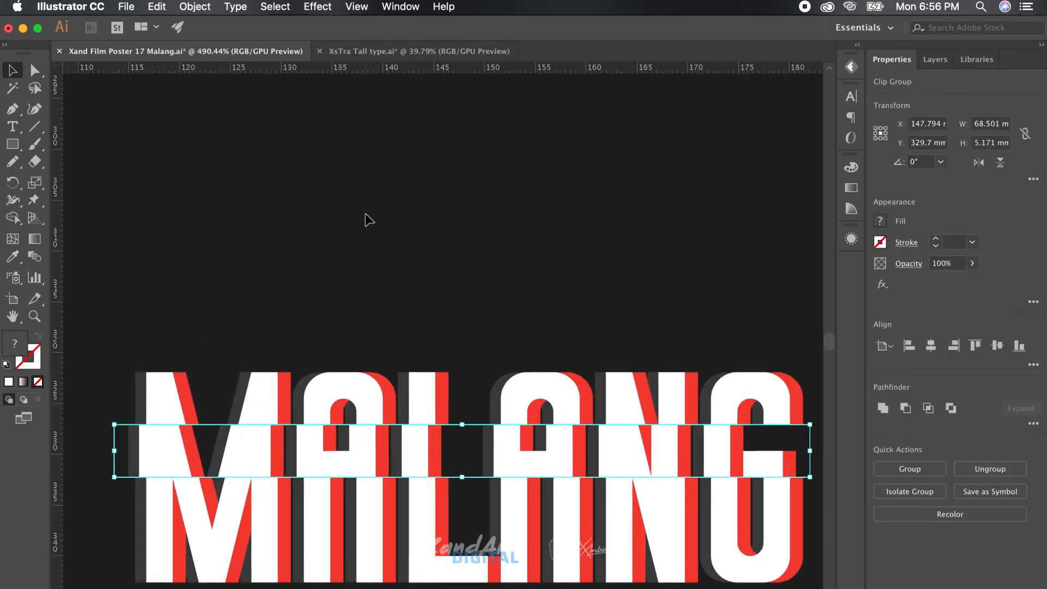
scroll(366, 216, "down", 5)
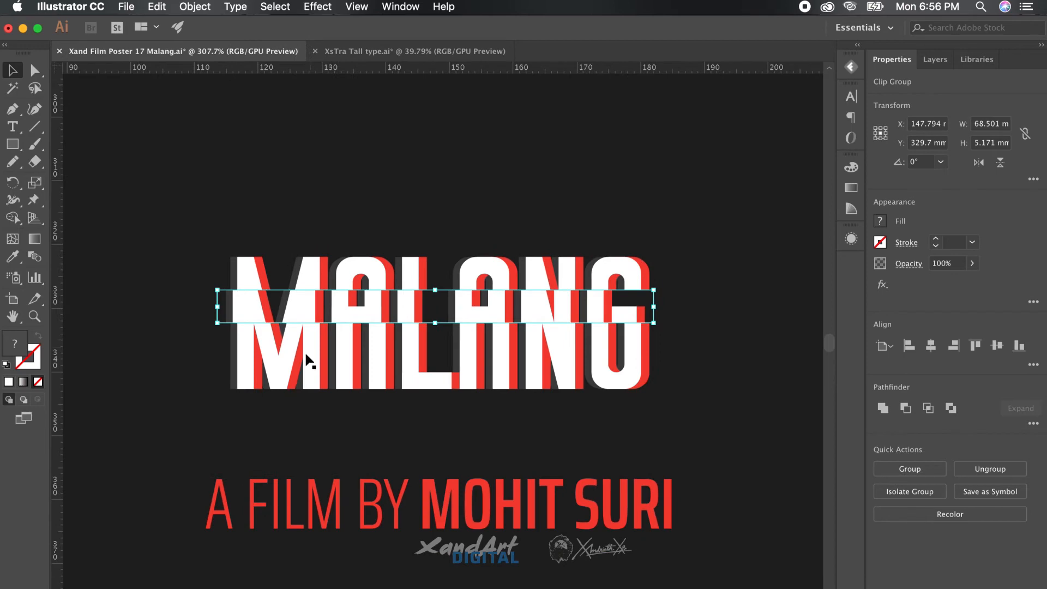
left_click(727, 270)
Fit the whole poster artboard in view, zoom in on MALANG, and show the Color panel
scroll(729, 269, "up", 3)
key("super+0")
scroll(564, 452, "up", 10)
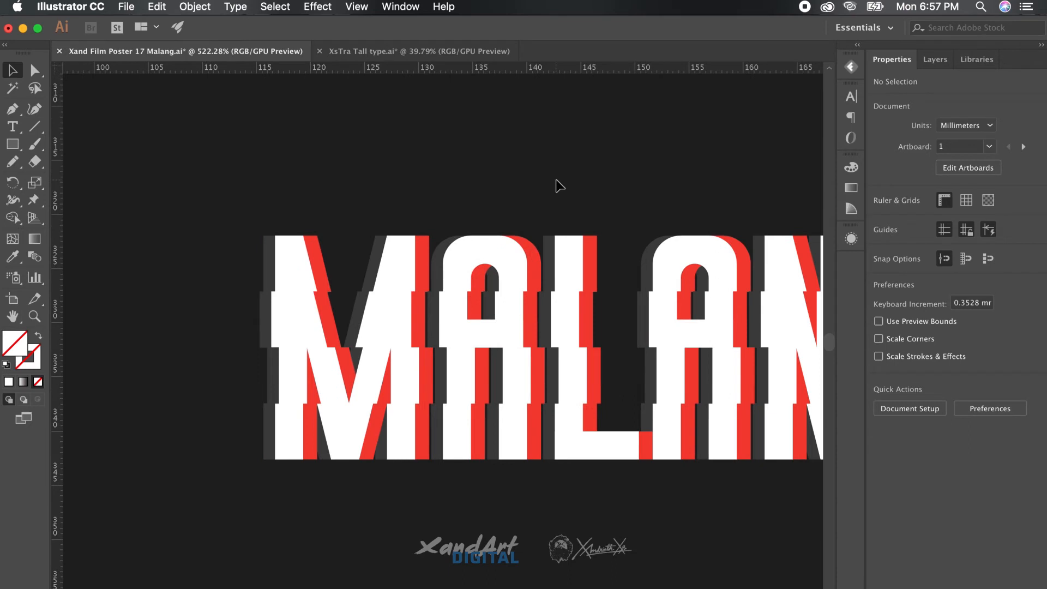
scroll(413, 200, "up", 2)
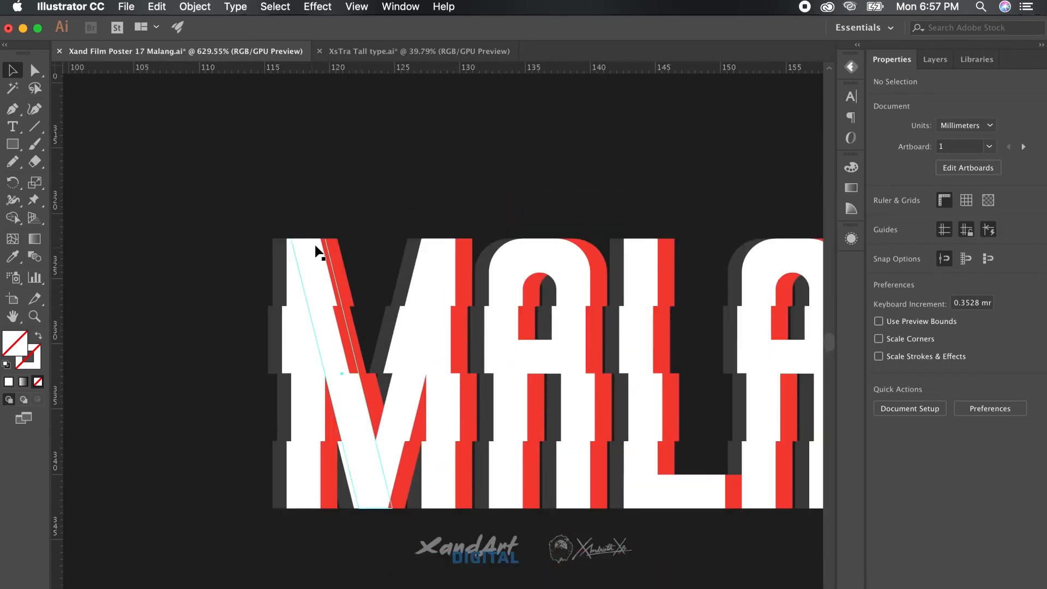
scroll(360, 145, "down", 2)
key("F6")
Draw a rectangle across MALANG and squash it into a thin strip over the letters
key("m")
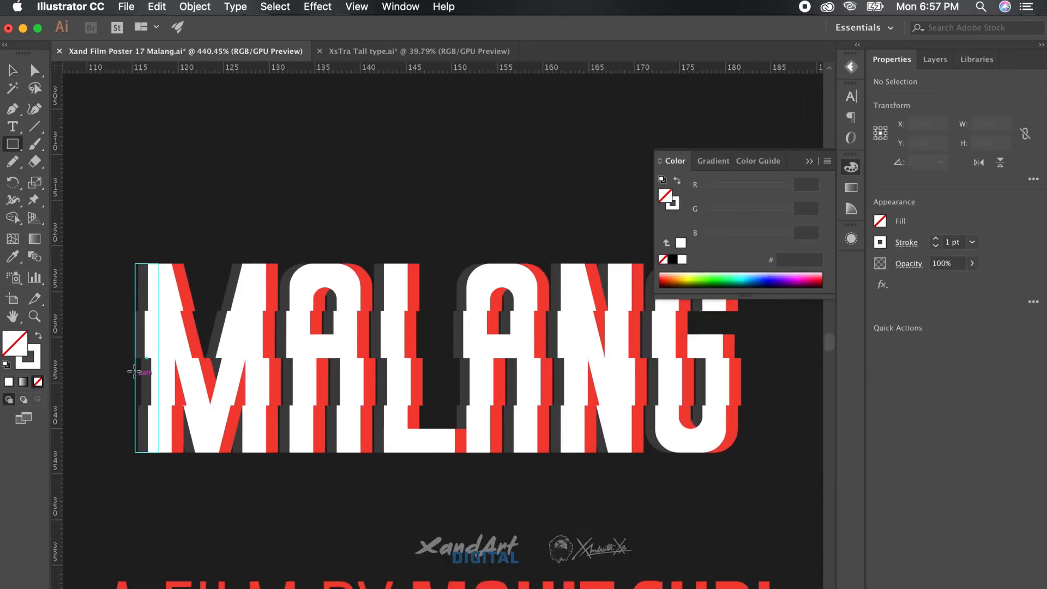
left_click_drag(631, 372, 754, 381)
key("v")
mouse_move(444, 358)
left_mouse_down()
mouse_move(435, 382)
mouse_move(452, 339)
left_mouse_up()
scroll(361, 376, "up", 3)
scroll(347, 376, "down", 3)
left_click(402, 281, "shift")
left_click(903, 339)
left_click(589, 484)
left_click(426, 484)
Place a copy of the thin rectangle higher up on the lettering
left_click(451, 388)
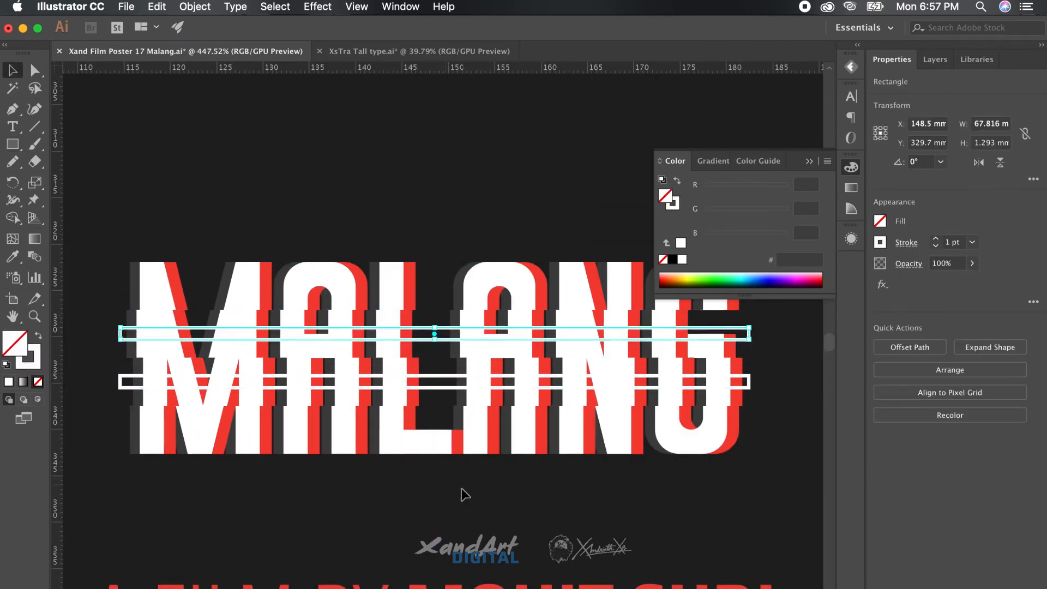
left_click(461, 489)
scroll(459, 491, "up", 4)
scroll(459, 491, "left", 5)
scroll(460, 493, "up", 3)
scroll(459, 492, "left", 2)
Clip the lettering to the lower thin rectangle with Cmd+7 and nudge it right
left_click(355, 441)
left_click(337, 460)
left_click(342, 449, "shift")
key("super+7")
scroll(386, 503, "right", 5)
scroll(386, 503, "down", 1)
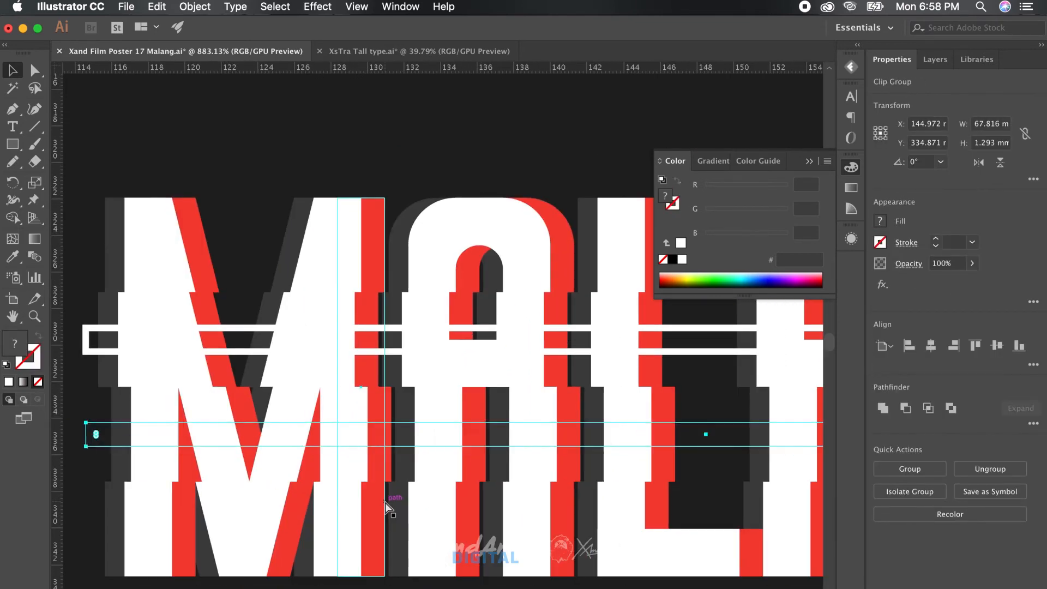
key("Right")
Clip the lettering to the upper thin rectangle and nudge that slice right
left_click(116, 375)
left_click(89, 332, "shift")
left_click(126, 322, "shift")
right_click(101, 327)
left_click(164, 432)
left_click(267, 147)
left_click(129, 332)
key("Right")
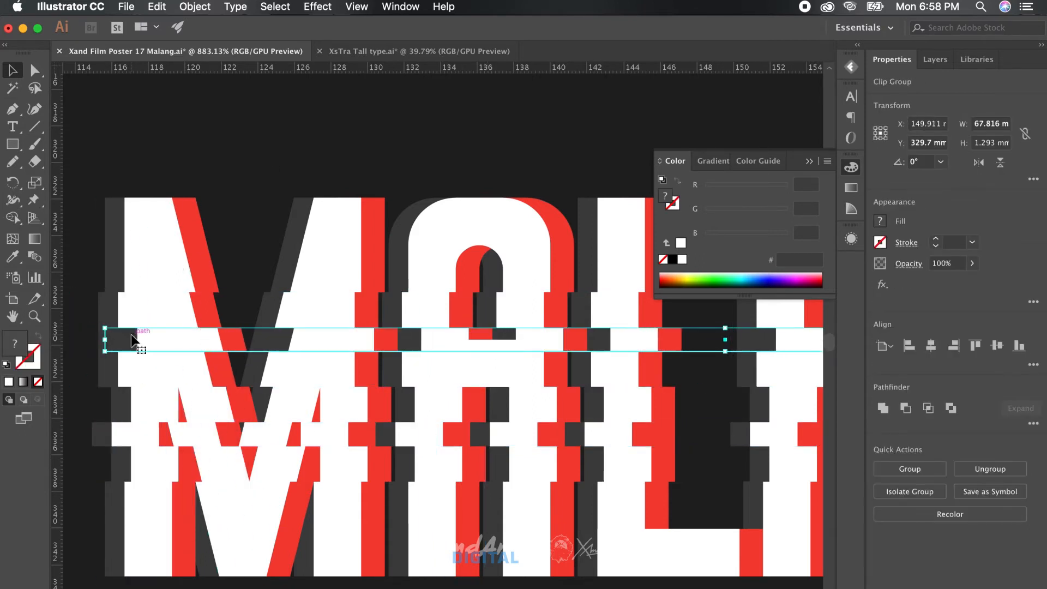
Close the colour settings and fit the whole poster artboard in view
left_click(289, 136)
scroll(291, 134, "down", 5)
left_click(850, 168)
key("super+0")
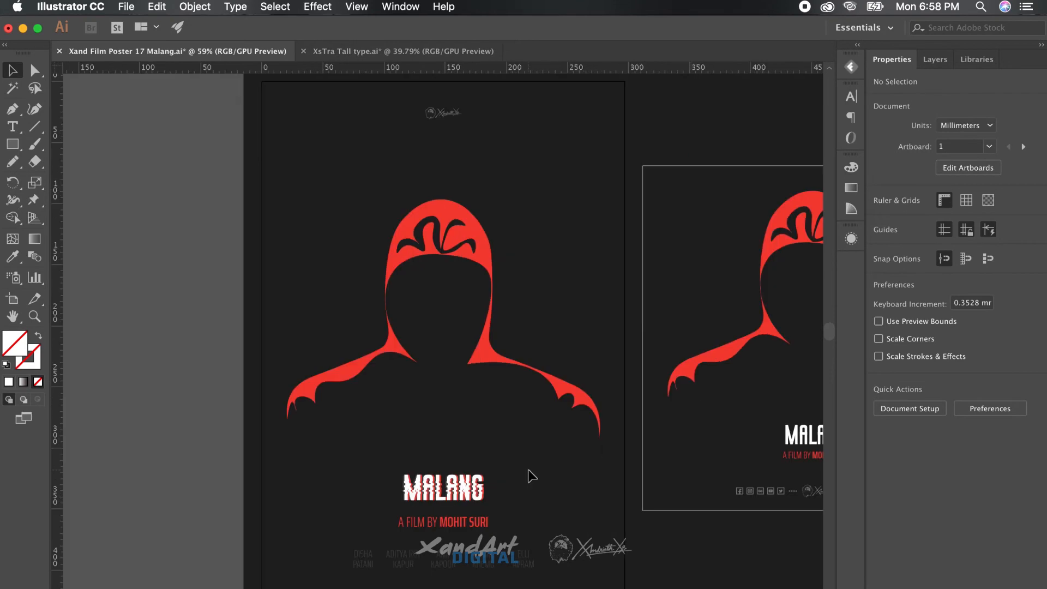
Move the glitch MALANG title group into Layer 2 in the Layers panel
scroll(382, 458, "right", 4)
scroll(382, 459, "down", 1)
left_click_drag(313, 478, 312, 479)
left_click(936, 60)
left_click(913, 235)
left_click_drag(961, 249, 965, 265)
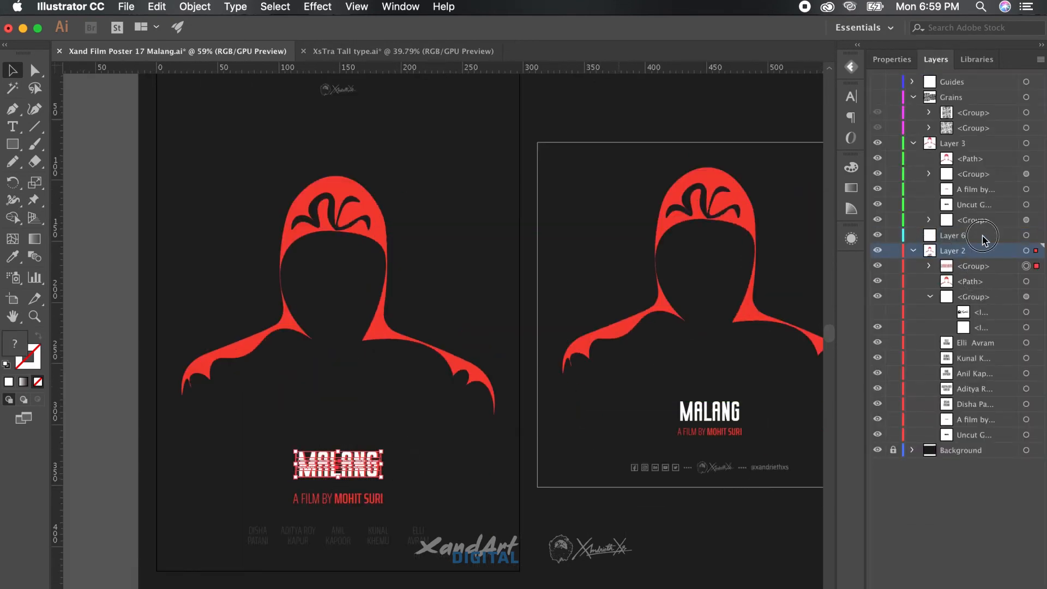
Paste a copy of the glitch title into Layer 3 and scale it over the second poster's title
scroll(389, 515, "up", 5)
scroll(491, 464, "right", 12)
left_click(378, 274)
key("super+shift+v")
scroll(561, 313, "left", 4)
left_click_drag(599, 517, 564, 248)
scroll(518, 262, "up", 5)
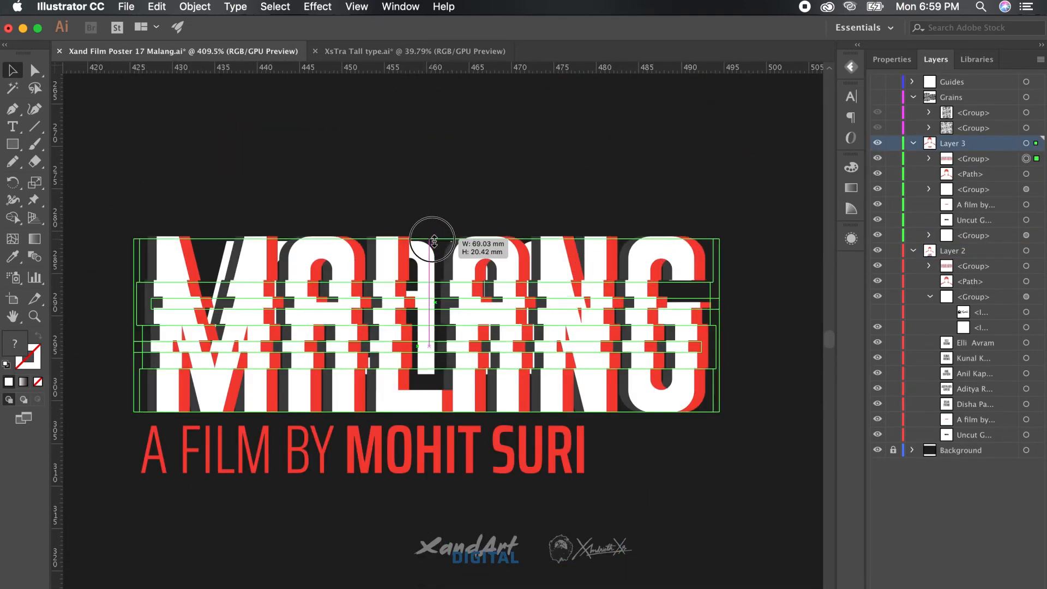
left_click_drag(433, 240, 433, 244)
left_click_drag(428, 413, 445, 374)
Delete the old white MALANG and centre the glitch title horizontally over the credit line
left_click(179, 293)
key("Delete")
left_click(327, 349)
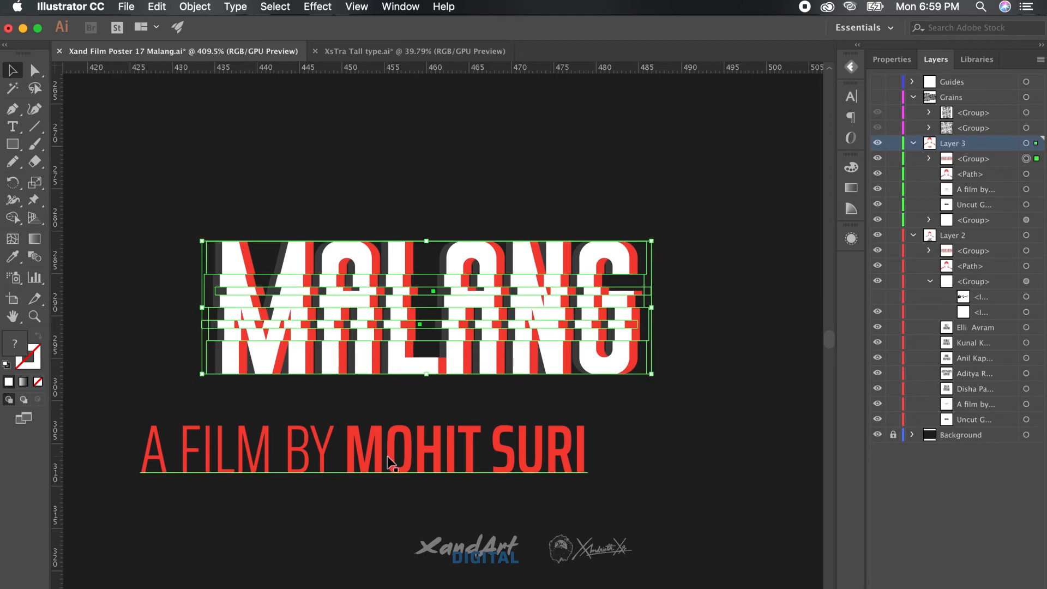
left_click(387, 454, "shift")
left_click(891, 59)
left_click(932, 347)
left_click(704, 526)
Return to the first poster and select its MALANG title
scroll(764, 425, "down", 8)
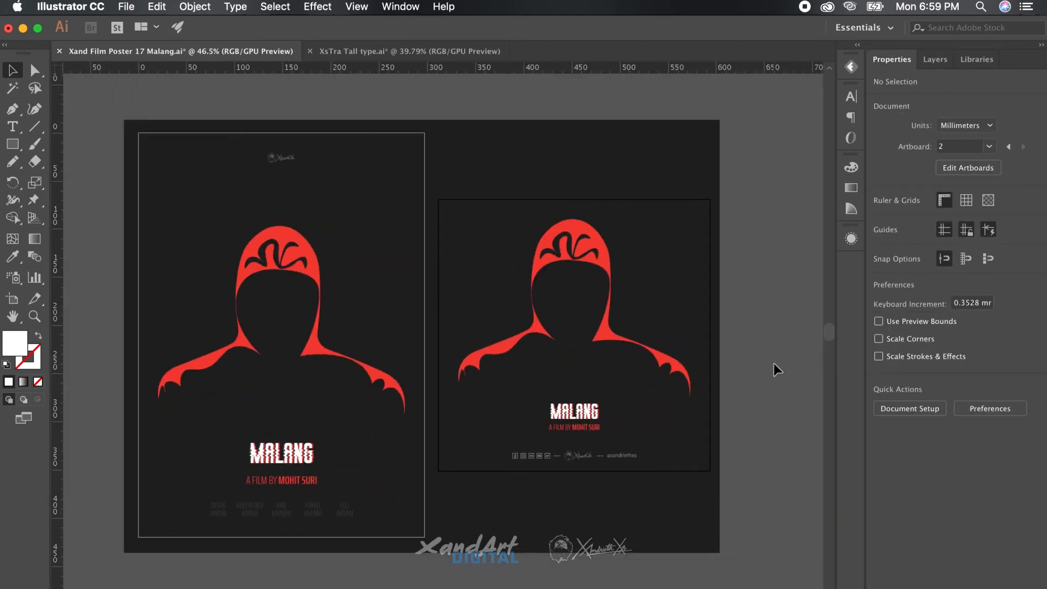
scroll(774, 364, "left", 1)
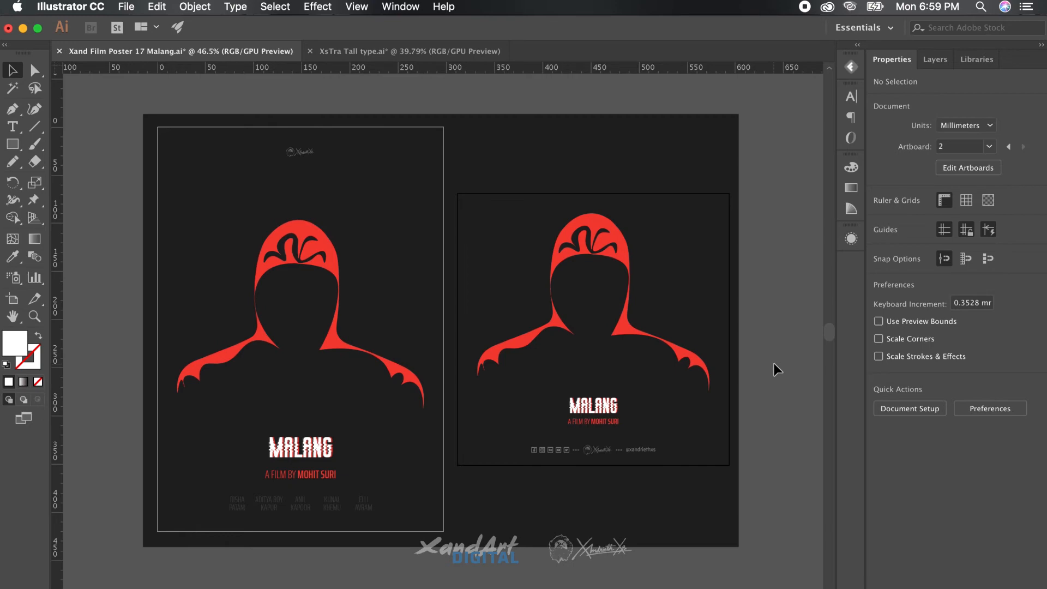
scroll(394, 406, "up", 10)
scroll(395, 404, "down", 5)
left_click(436, 124)
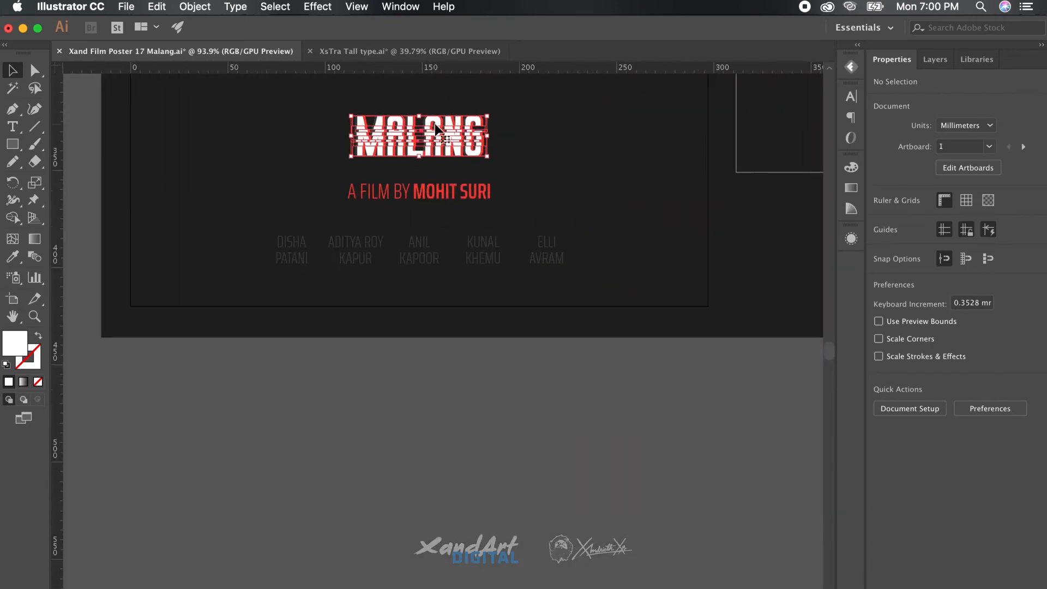
Copy MALANG below the title and delete its shifted slices and clipping rectangle
left_click_drag(435, 124, 468, 447)
scroll(687, 354, "up", 6)
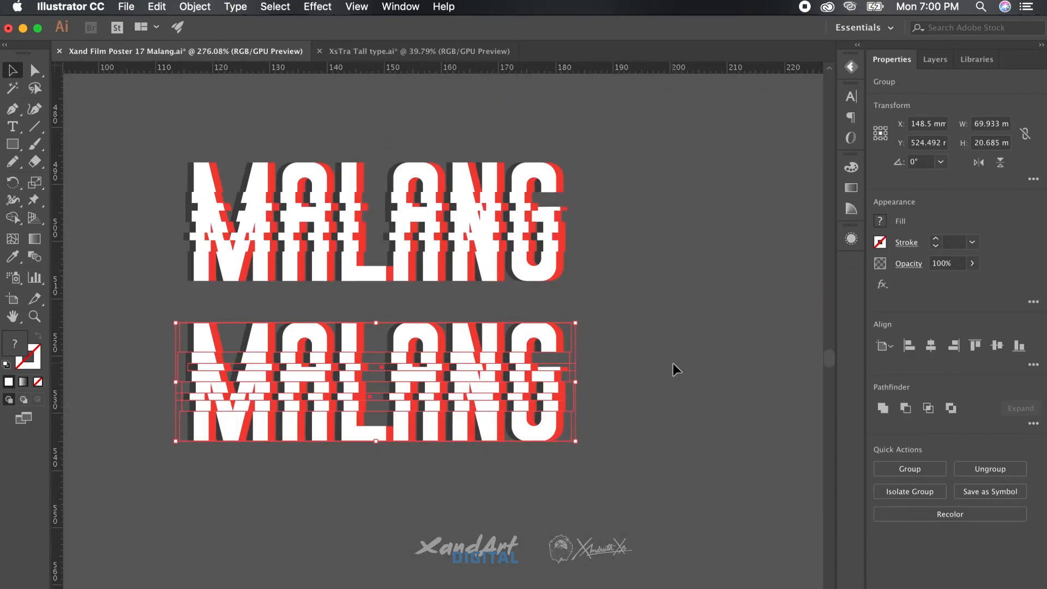
scroll(672, 365, "up", 3)
scroll(704, 376, "down", 3)
left_click(745, 433)
left_click(666, 377)
left_click_drag(737, 442, 340, 343)
key("Delete")
key("a")
left_click(378, 314)
key("Delete")
key("v")
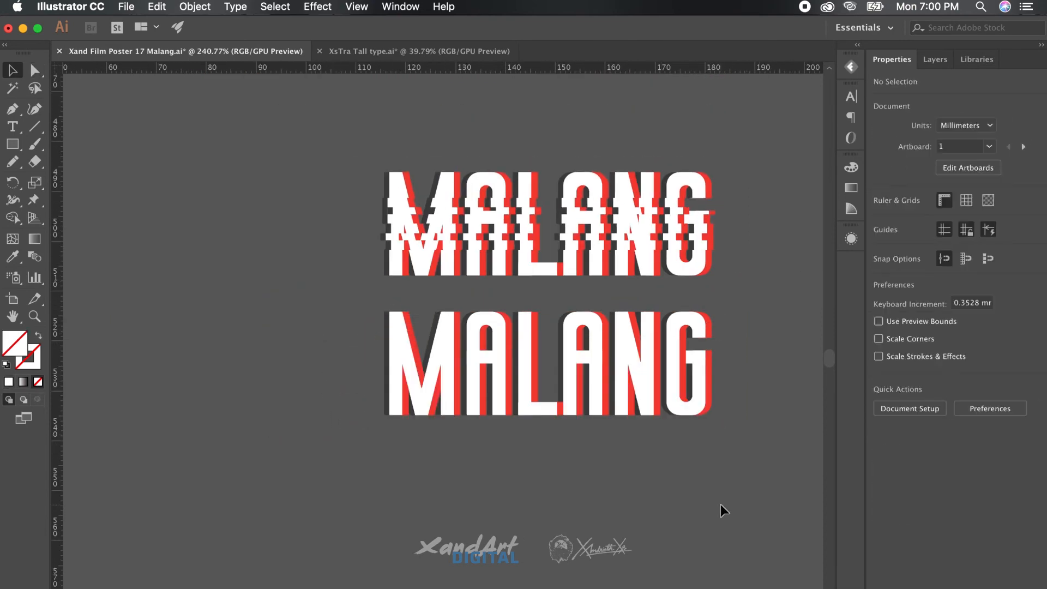
Place another copy of the unsliced MALANG further down and ungroup it into separate pieces
scroll(721, 505, "right", 2)
left_click_drag(631, 357, 631, 498)
scroll(715, 459, "down", 1)
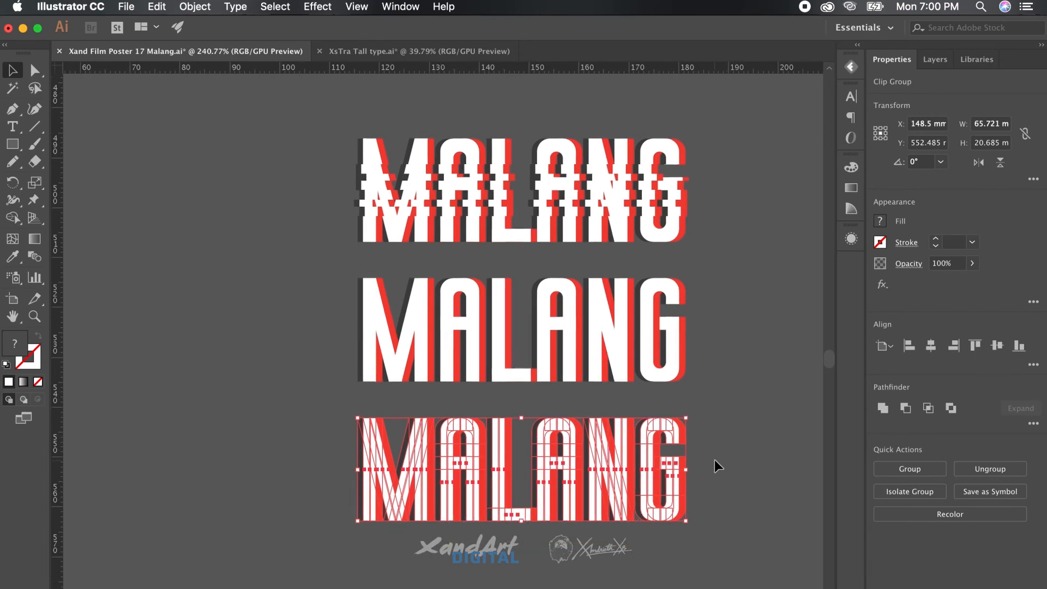
scroll(714, 459, "left", 3)
left_click(342, 462)
left_click(512, 458)
left_click(478, 499)
left_click(476, 497)
left_click(507, 501)
left_click(529, 493)
left_click(528, 497)
scroll(527, 497, "up", 5)
left_click(529, 493)
left_click(530, 497)
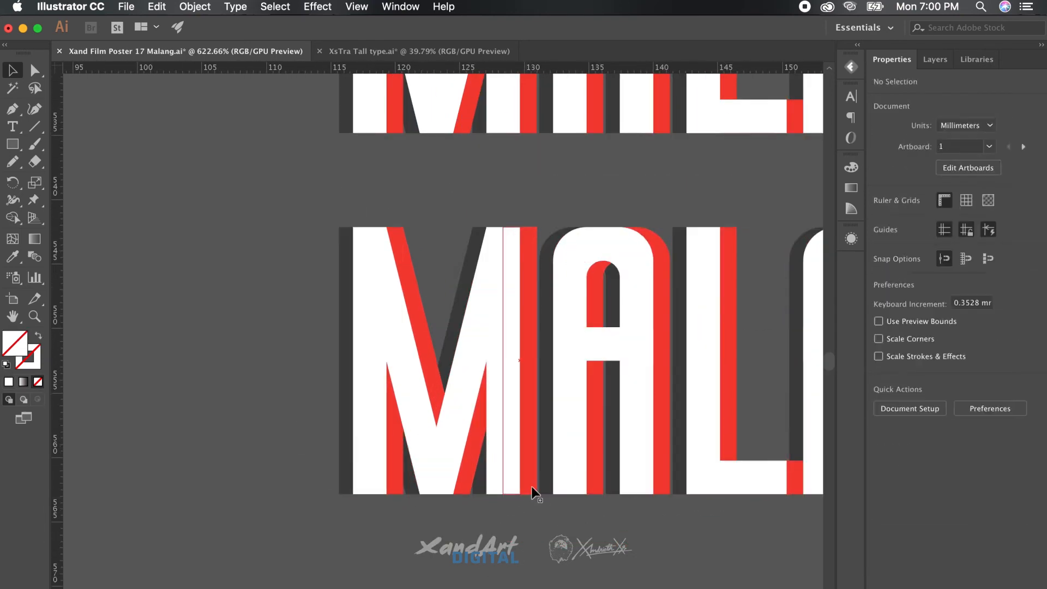
left_click(531, 486)
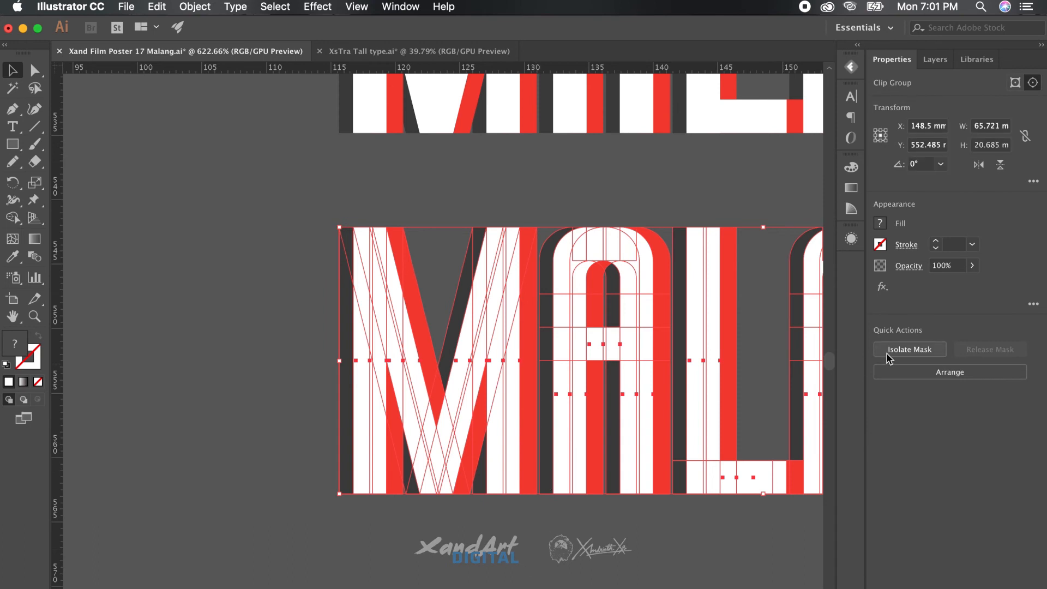
left_click(603, 578)
left_click(366, 492)
left_click(910, 348)
Delete the red and dark grey offset pieces from the M and first A
left_click(490, 519)
left_click(342, 493)
key("Delete")
key("Delete")
left_click_drag(392, 515, 466, 485)
key("Delete")
left_click_drag(606, 497, 596, 480)
key("Delete")
scroll(578, 349, "up", 2)
scroll(578, 349, "right", 2)
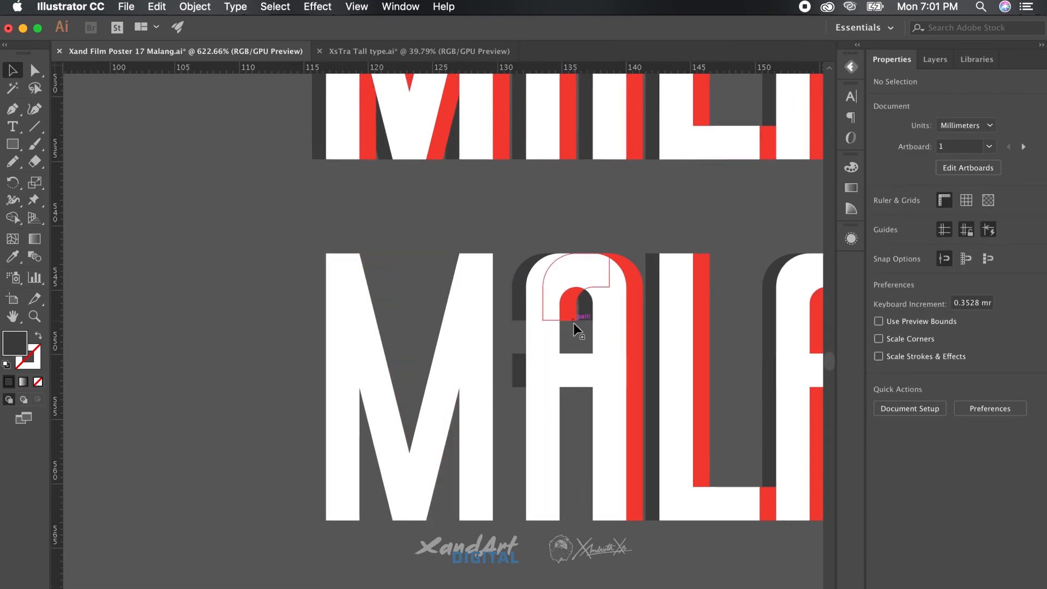
left_click_drag(505, 306, 516, 377)
key("Delete")
left_click_drag(651, 303, 638, 285)
Remove the red and grey offset strips from the L and second A
key("Delete")
scroll(638, 285, "right", 5)
scroll(638, 286, "down", 1)
left_click_drag(542, 521, 531, 486)
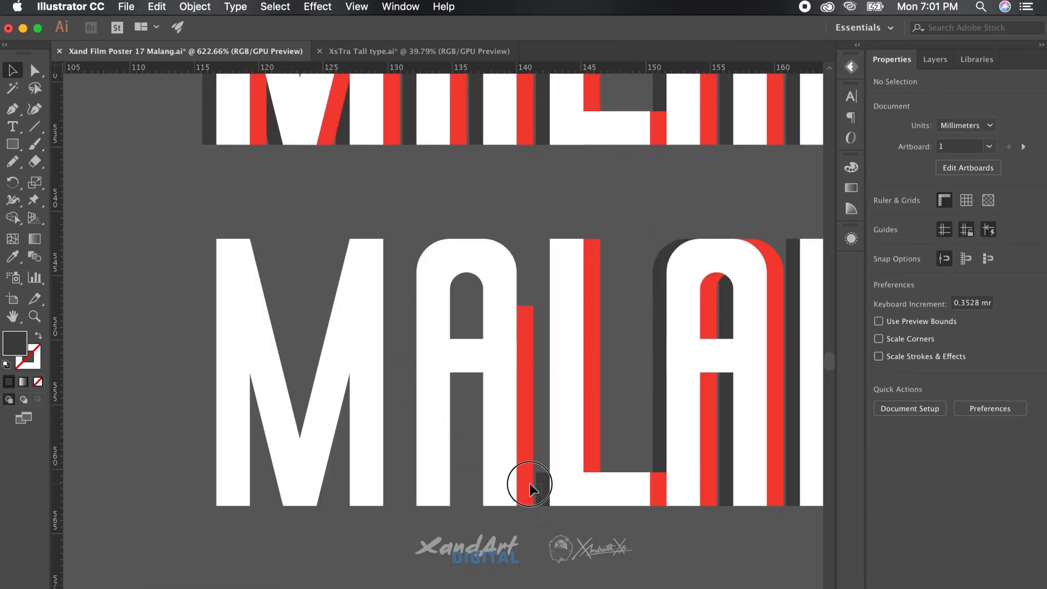
key("Delete")
scroll(666, 444, "right", 3)
scroll(666, 444, "down", 1)
left_click_drag(591, 288, 610, 356)
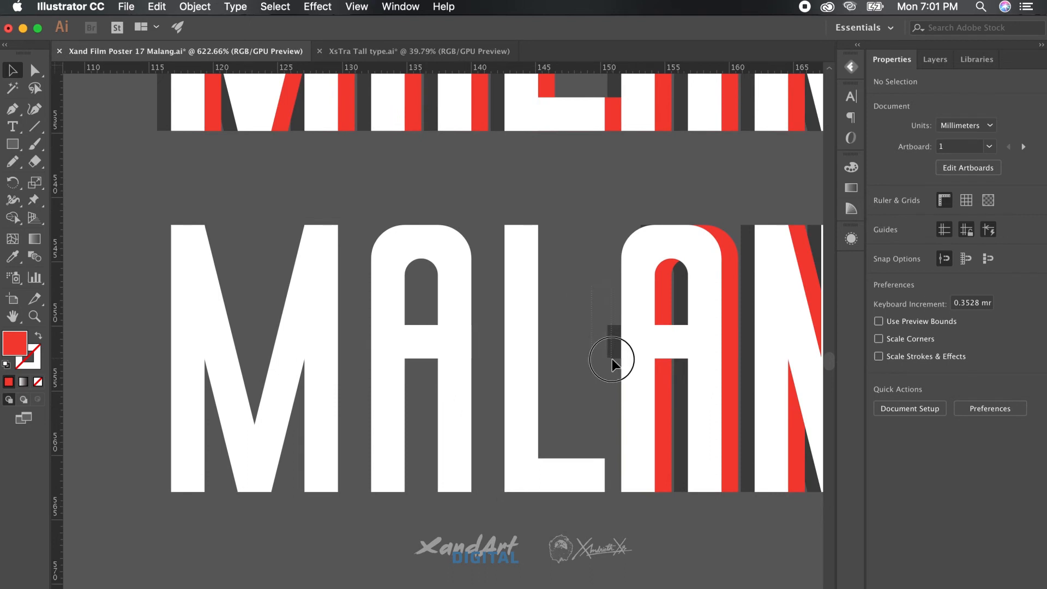
left_click(681, 284)
key("Delete")
scroll(680, 289, "right", 5)
left_click_drag(652, 474, 637, 451)
Strip the red and dark offset pieces from the N and G, leaving plain white letters
key("Delete")
scroll(633, 436, "right", 5)
left_click_drag(545, 180, 532, 332)
key("Delete")
left_click(604, 208)
key("Delete")
left_click_drag(680, 169, 666, 254)
key("Delete")
scroll(667, 254, "right", 5)
scroll(667, 254, "down", 1)
left_click(631, 202)
key("Delete")
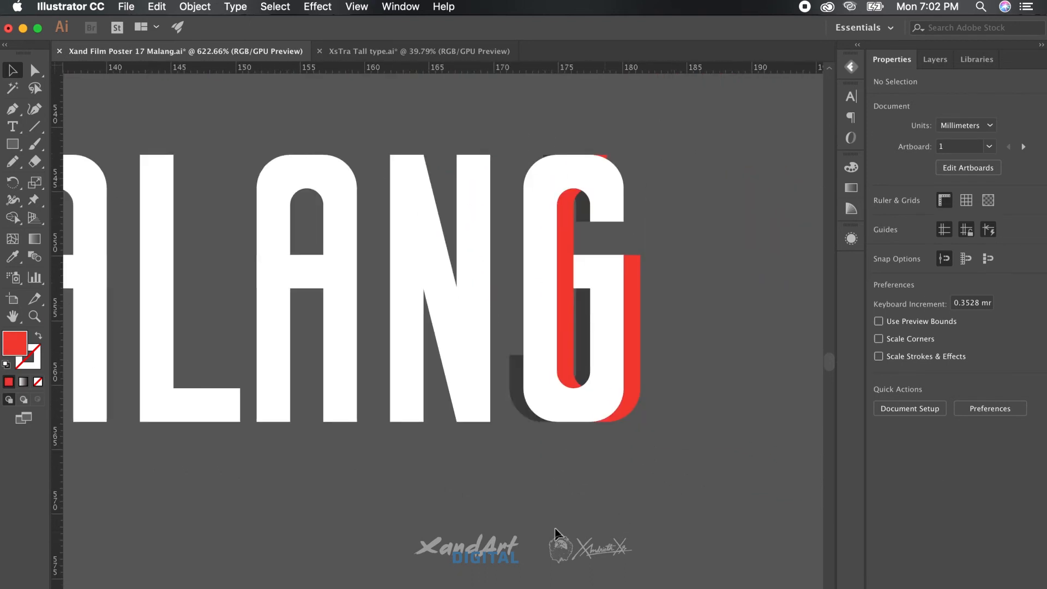
left_click(568, 218)
key("Delete")
left_click(567, 271)
key("Delete")
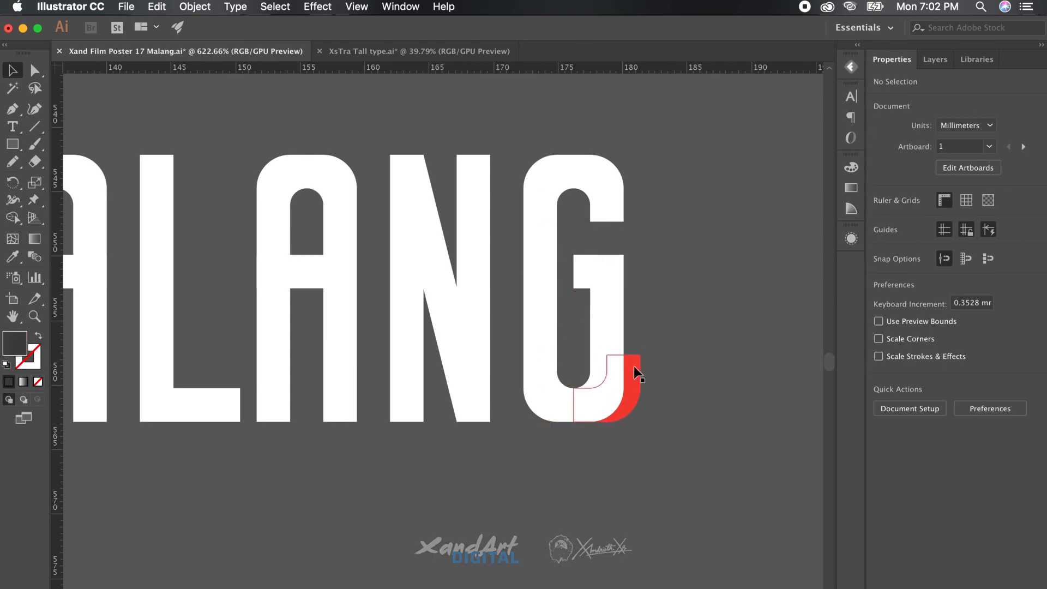
left_click(633, 366)
key("Delete")
Move the top two MALANG lines down closer to the plain white third line
scroll(689, 361, "down", 5)
left_click_drag(669, 168, 630, 390)
left_click(621, 404)
left_click_drag(673, 331, 603, 202)
left_click_drag(484, 182, 484, 410)
left_click(666, 316)
scroll(586, 229, "down", 5)
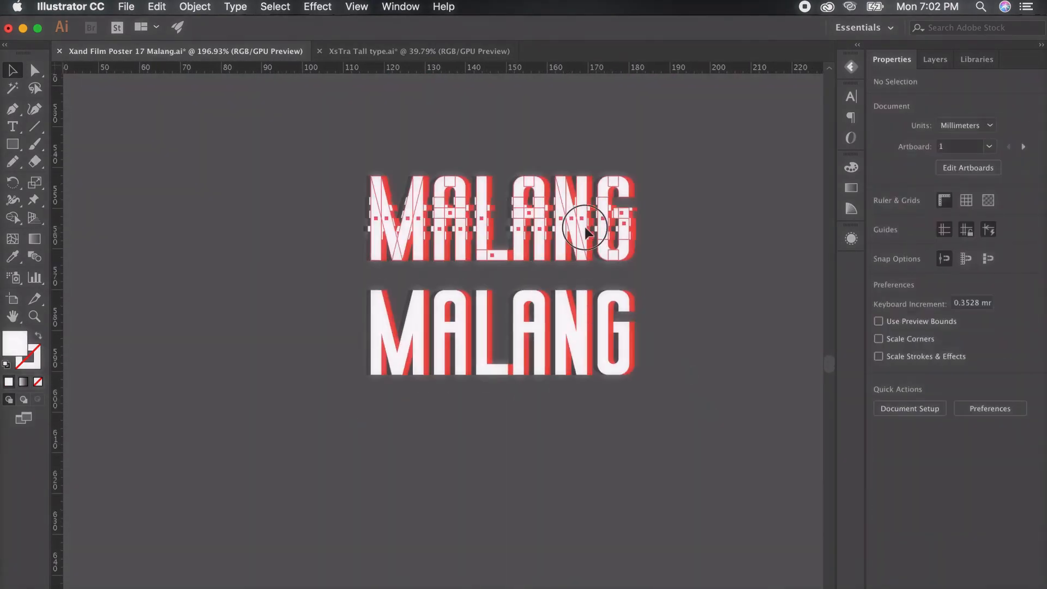
Drag a MALANG copy into place as the third line beneath the edged and glitched versions
left_click_drag(592, 453, 594, 452)
scroll(302, 398, "left", 5)
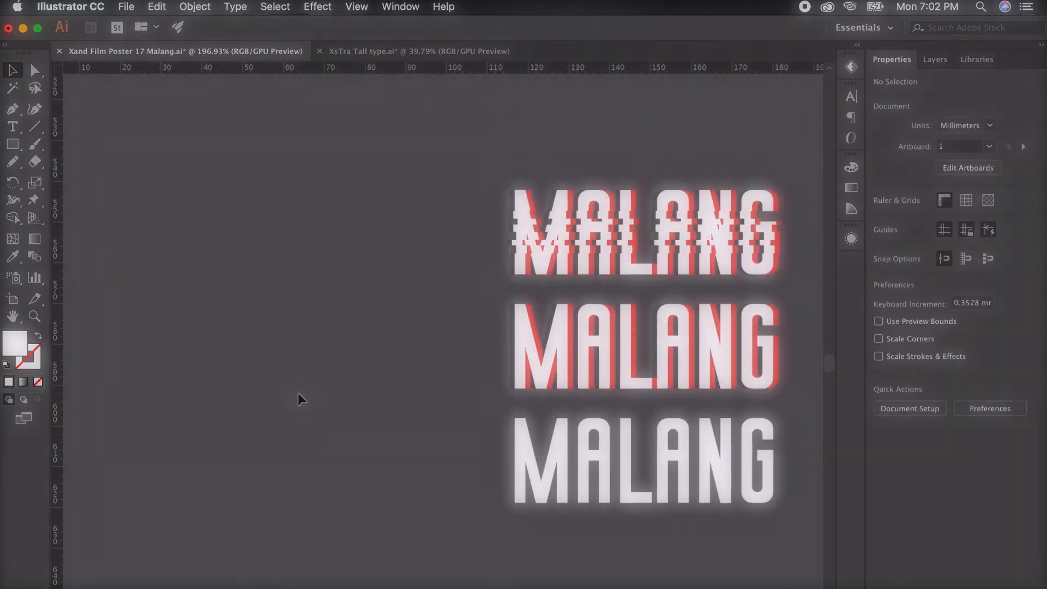